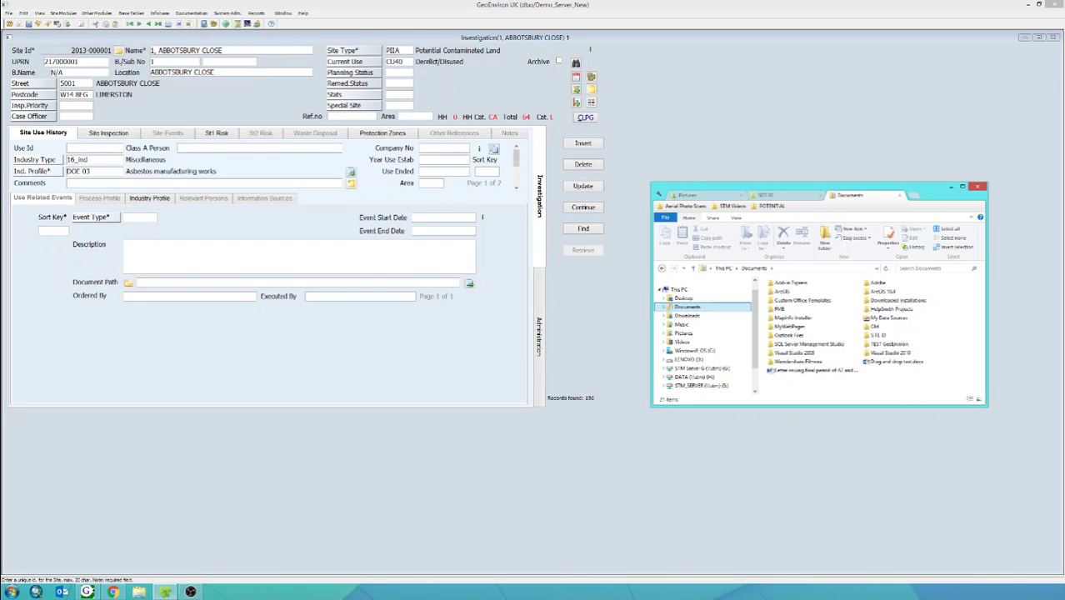
{"action": "key", "text": "alt+Tab"}
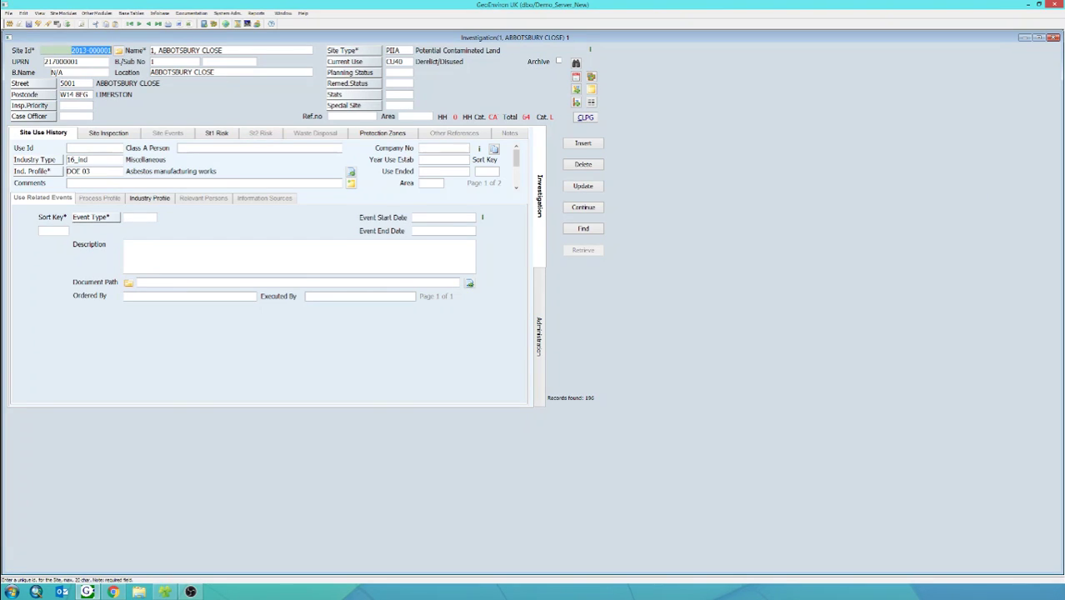
{"action": "left_click", "coordinate": [63, 13]}
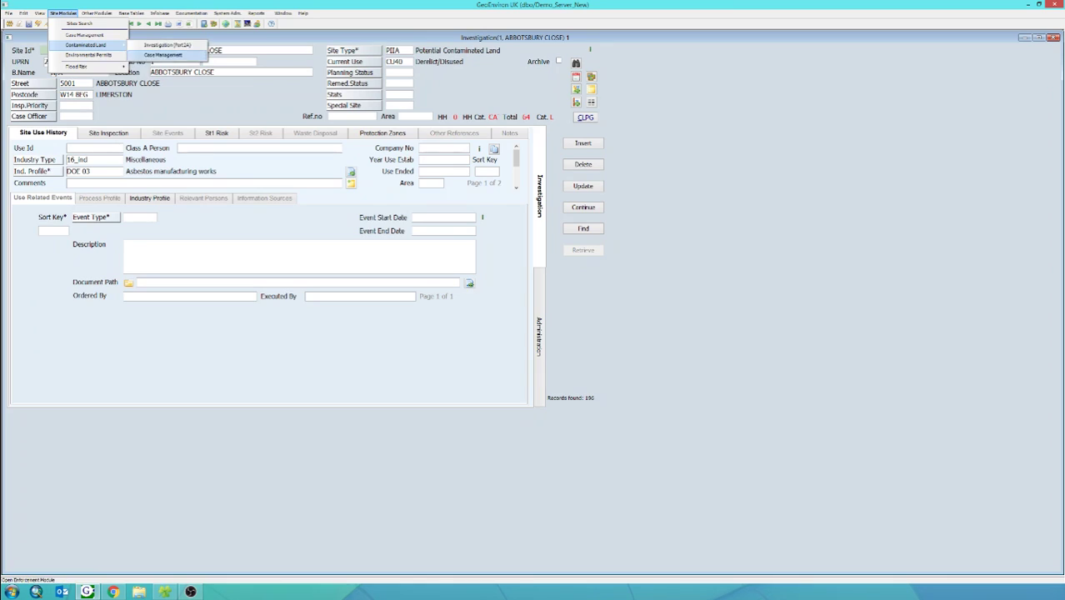
{"action": "left_click", "coordinate": [167, 46]}
{"action": "key", "text": "F7"}
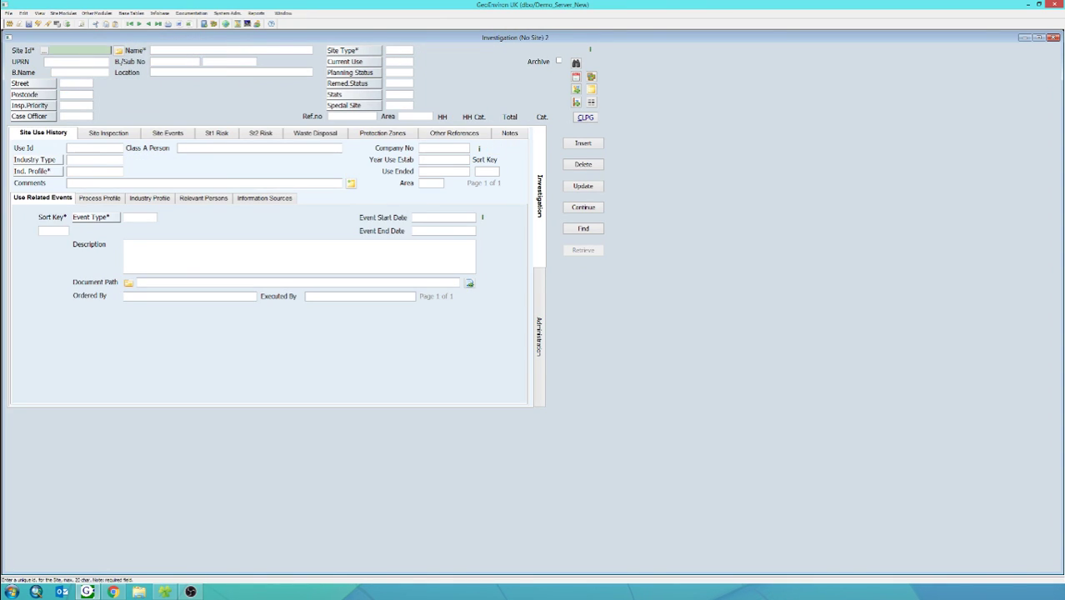
{"action": "key", "text": "F8"}
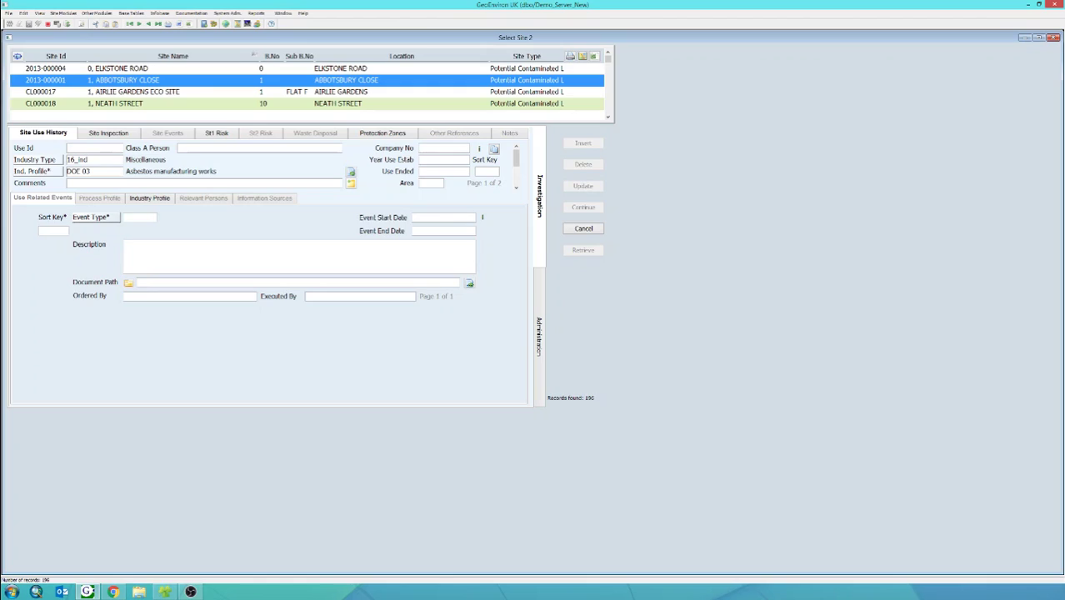
{"action": "key", "text": "Return"}
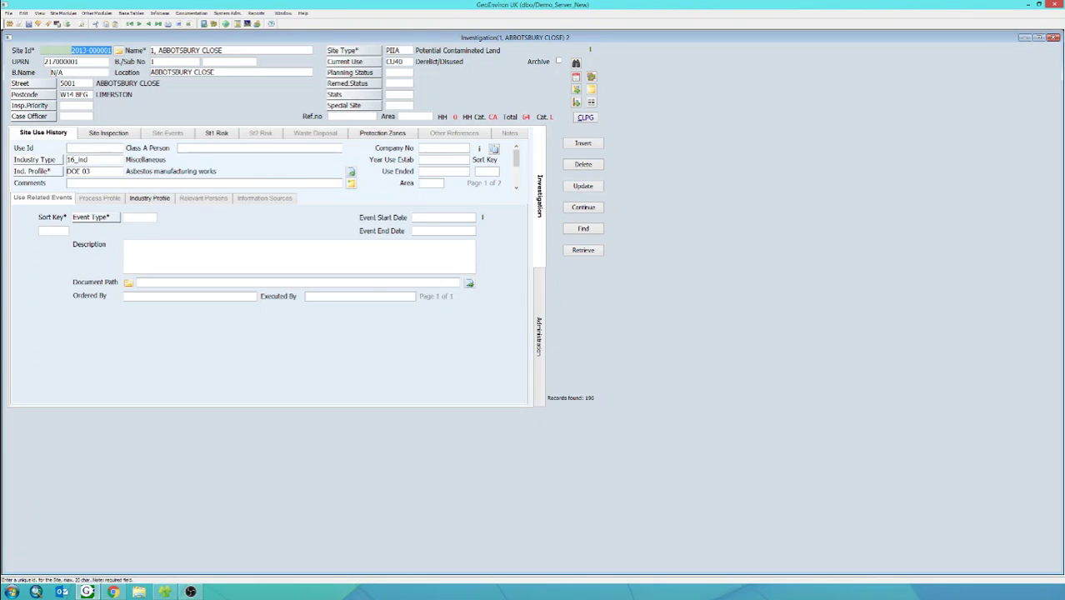
Step: Try dropping Drag and drop test.docx onto Document Path, then close both investigation windows
{"action": "key", "text": "alt+Tab"}
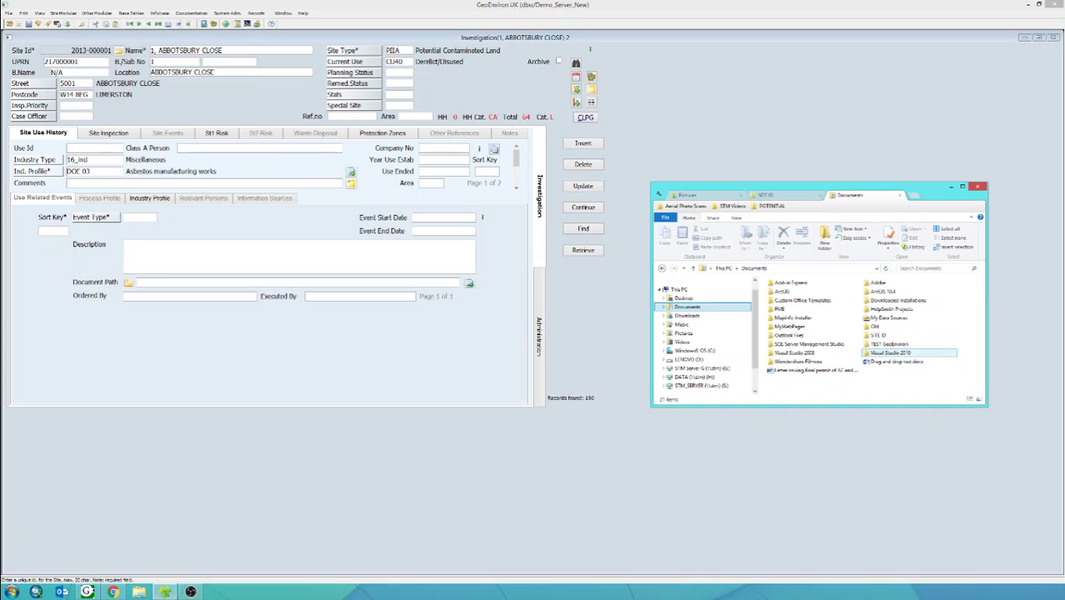
{"action": "left_click", "coordinate": [893, 362]}
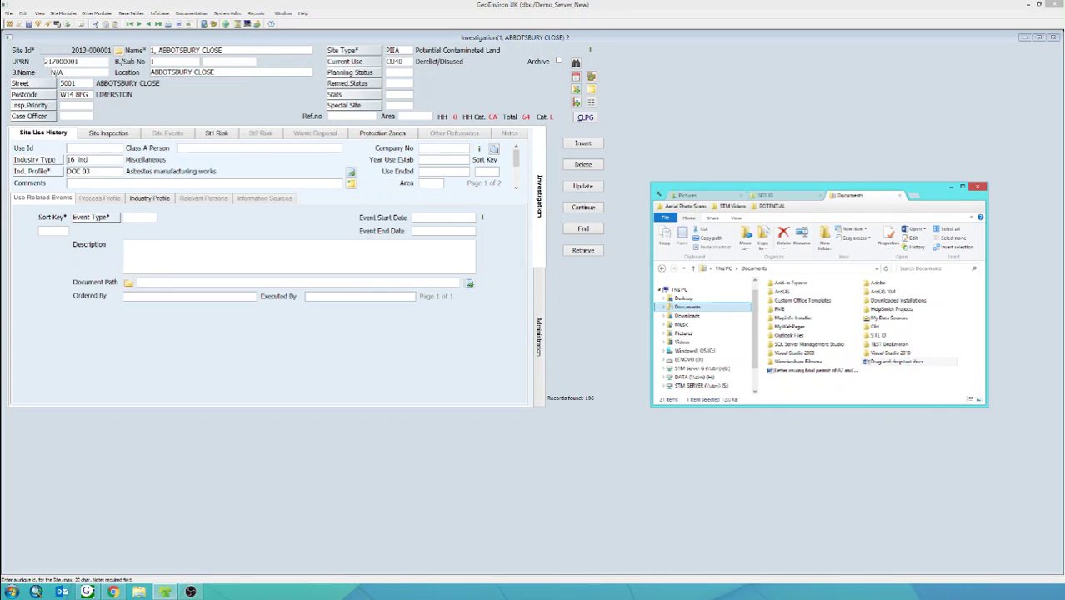
{"action": "left_click", "coordinate": [292, 282]}
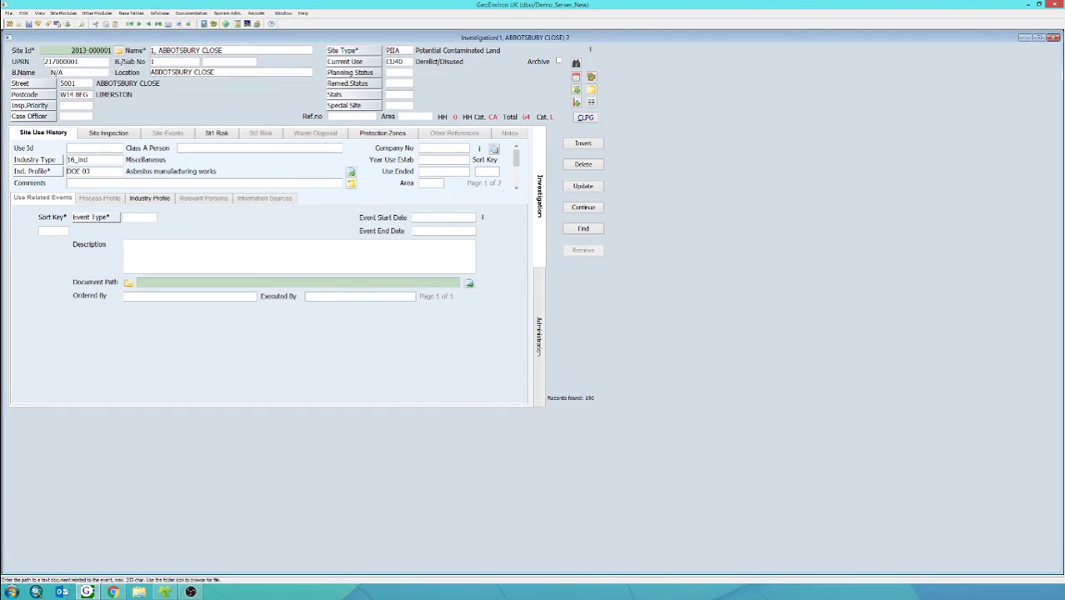
{"action": "key", "text": "alt+Tab"}
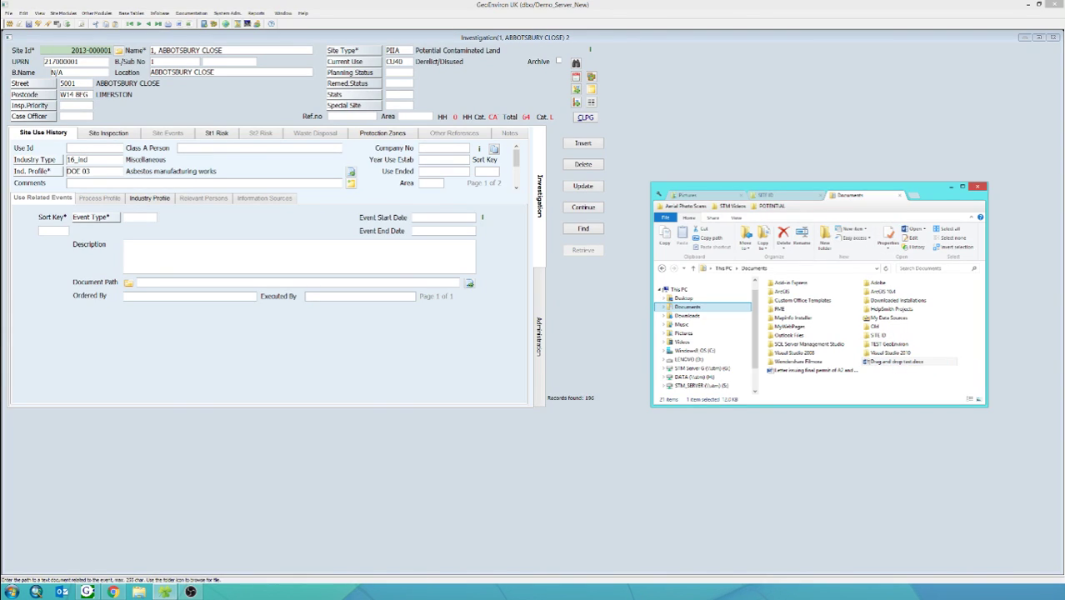
{"action": "key", "text": "alt+Tab"}
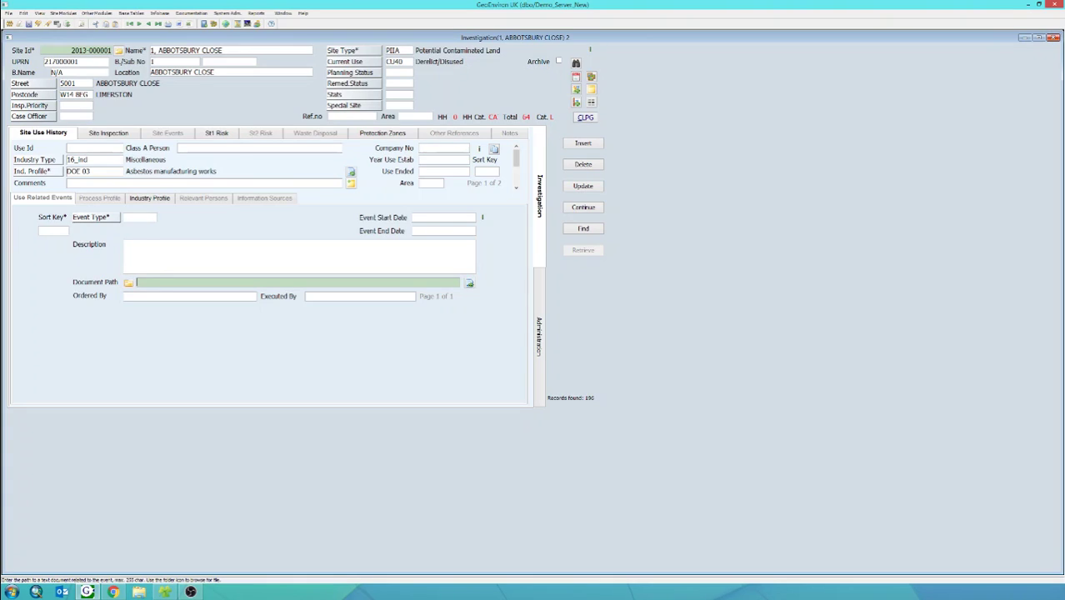
{"action": "key", "text": "ctrl+F4"}
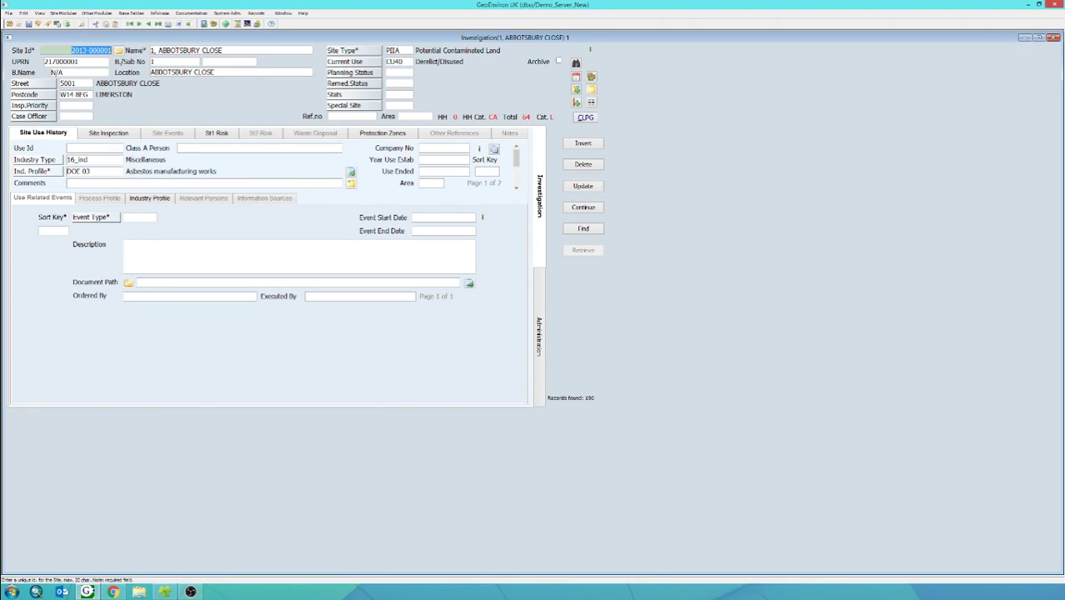
{"action": "key", "text": "ctrl+F4"}
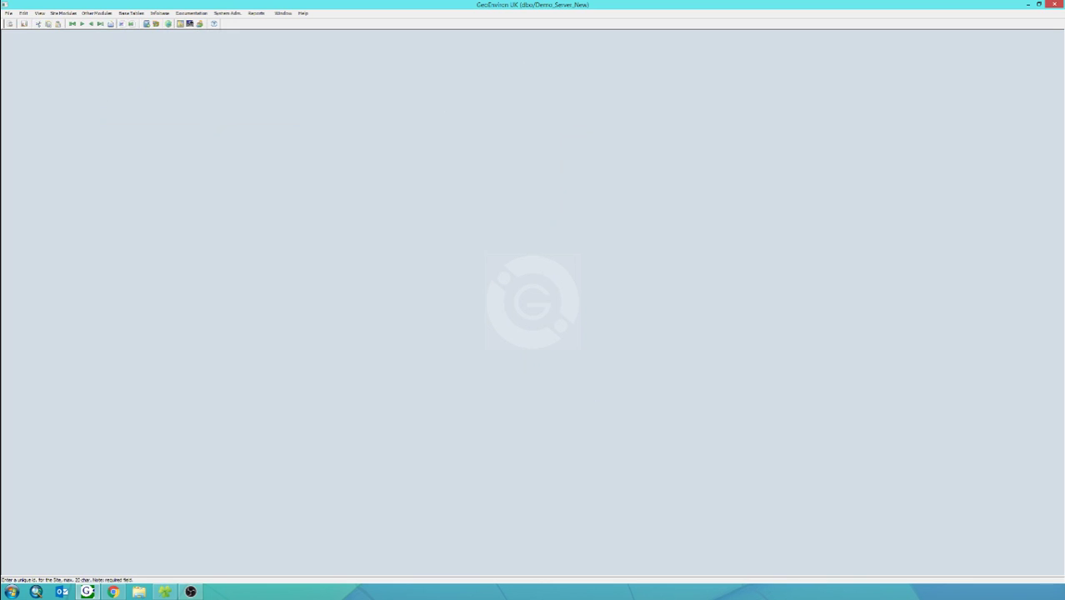
{"action": "left_click", "coordinate": [97, 13]}
{"action": "mouse_move", "coordinate": [63, 13]}
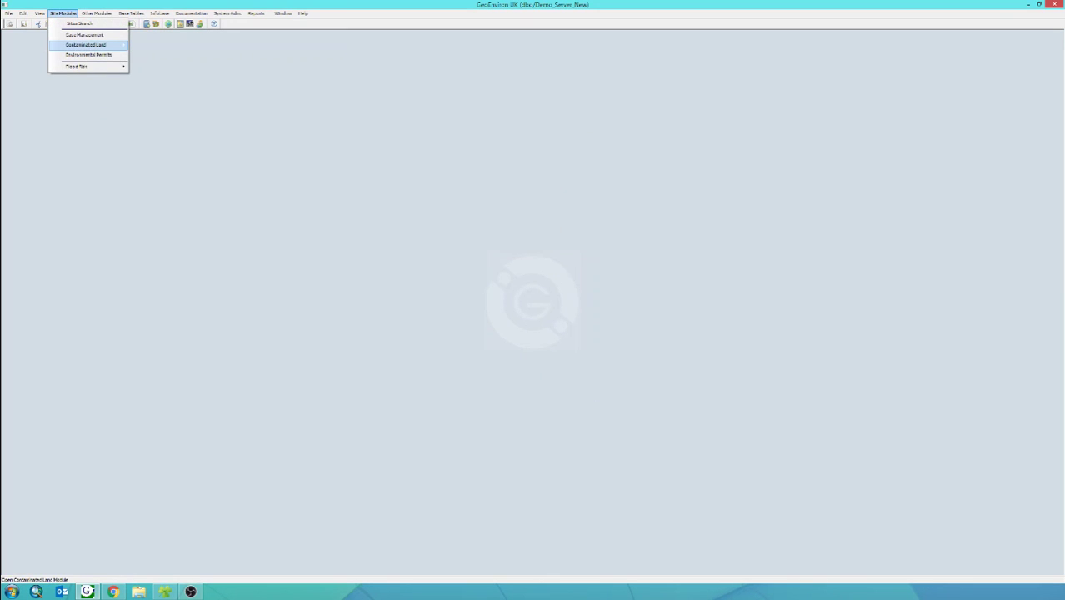
{"action": "mouse_move", "coordinate": [86, 44]}
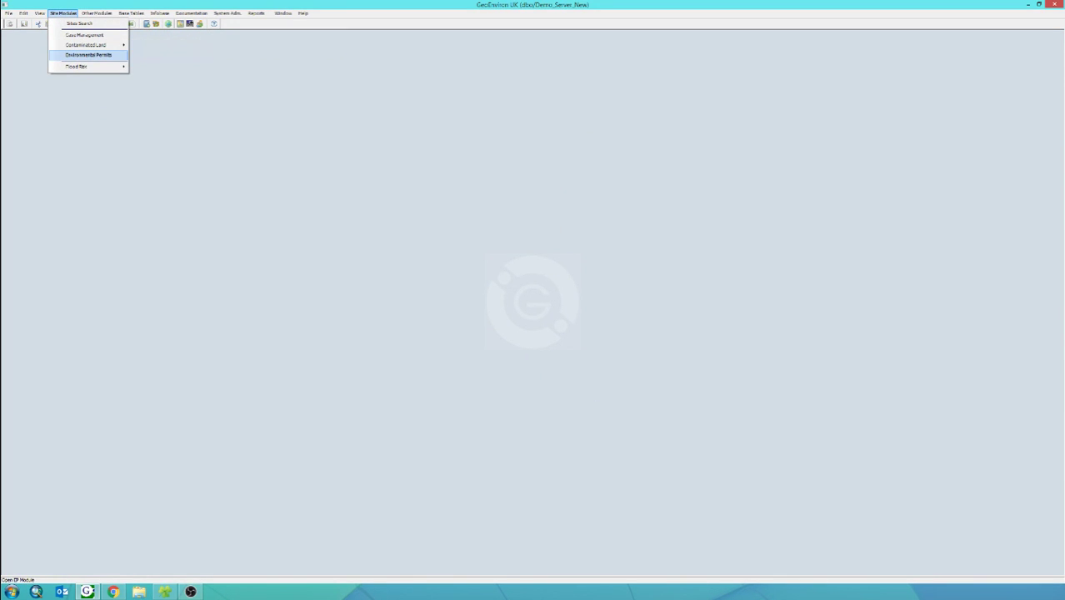
{"action": "key", "text": "Escape"}
{"action": "key", "text": "Escape"}
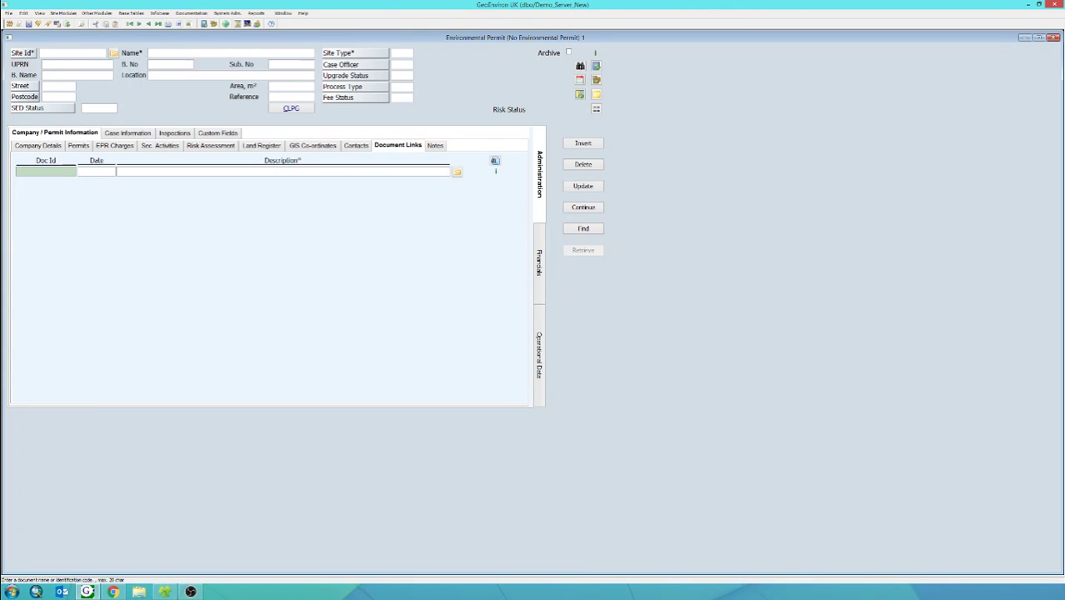
{"action": "key", "text": "F7"}
{"action": "key", "text": "F8"}
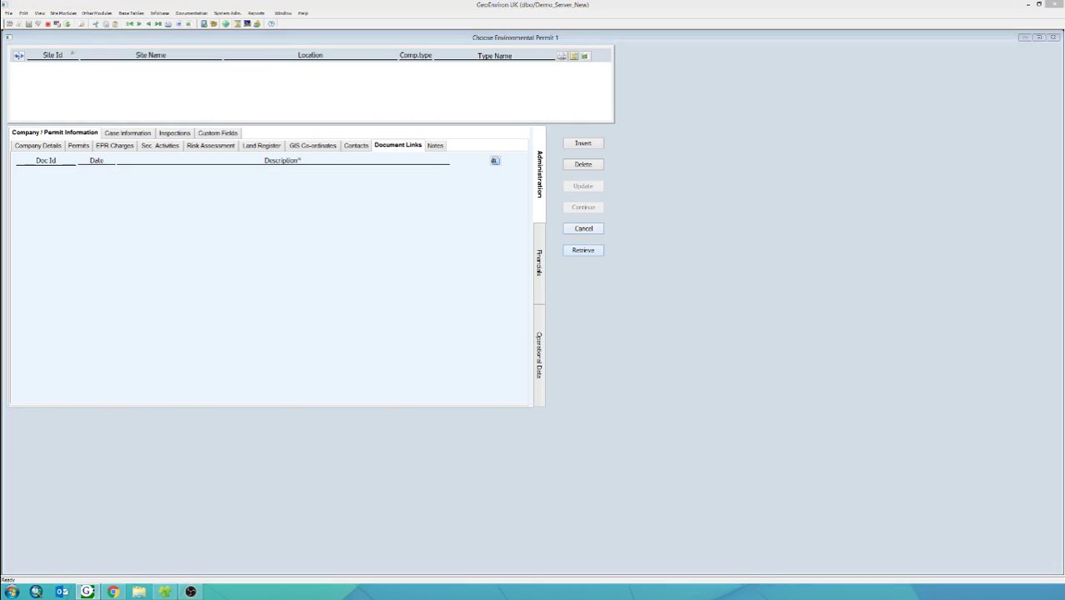
{"action": "key", "text": "Return"}
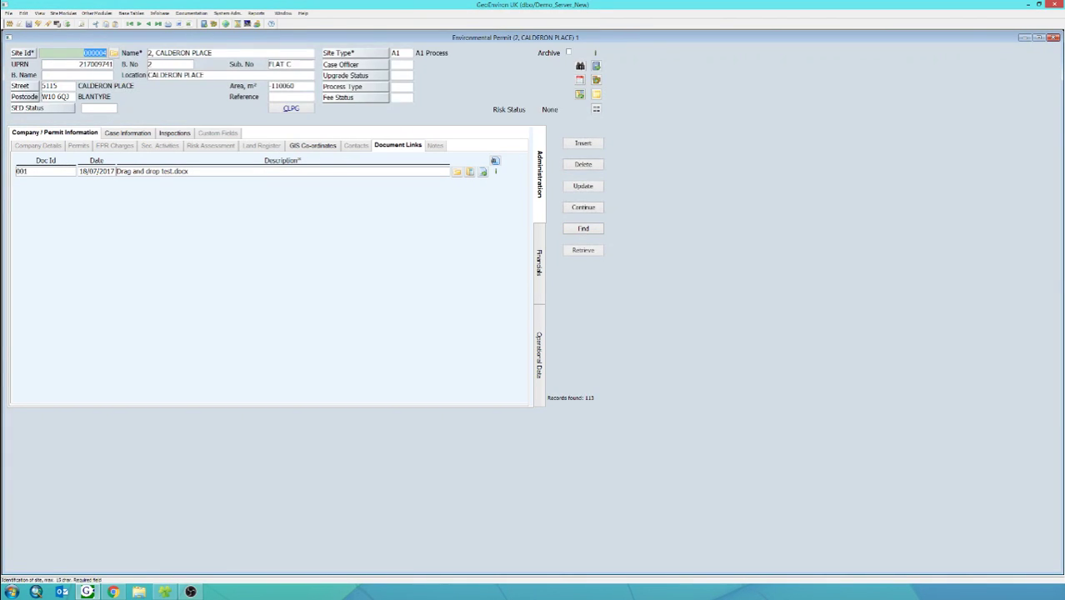
Step: Delete the Drag and drop test.docx row from the permit's Document Links
{"action": "key", "text": "Tab"}
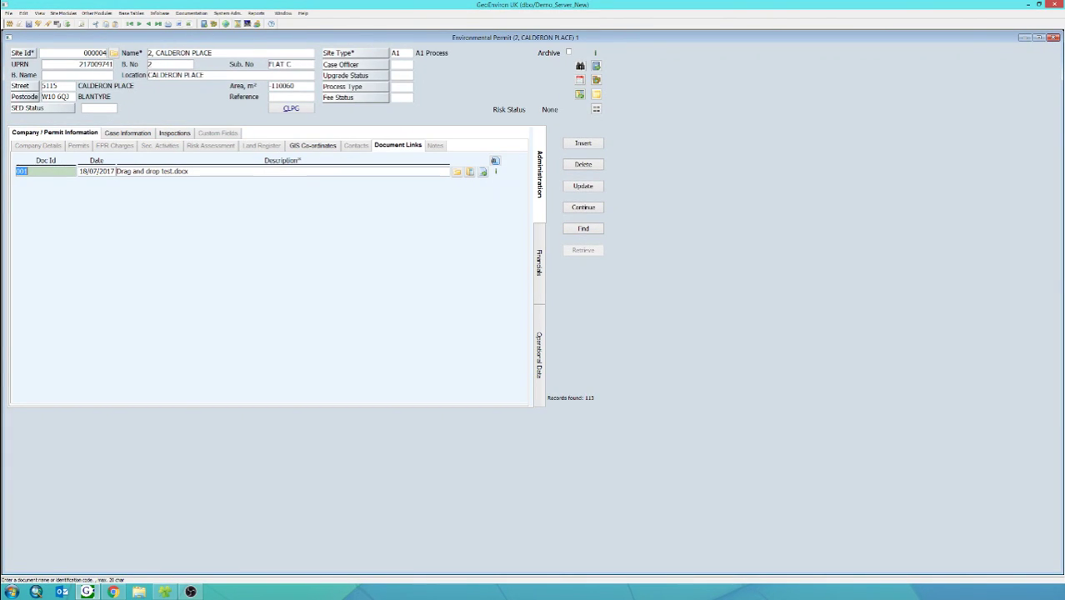
{"action": "key", "text": "Tab"}
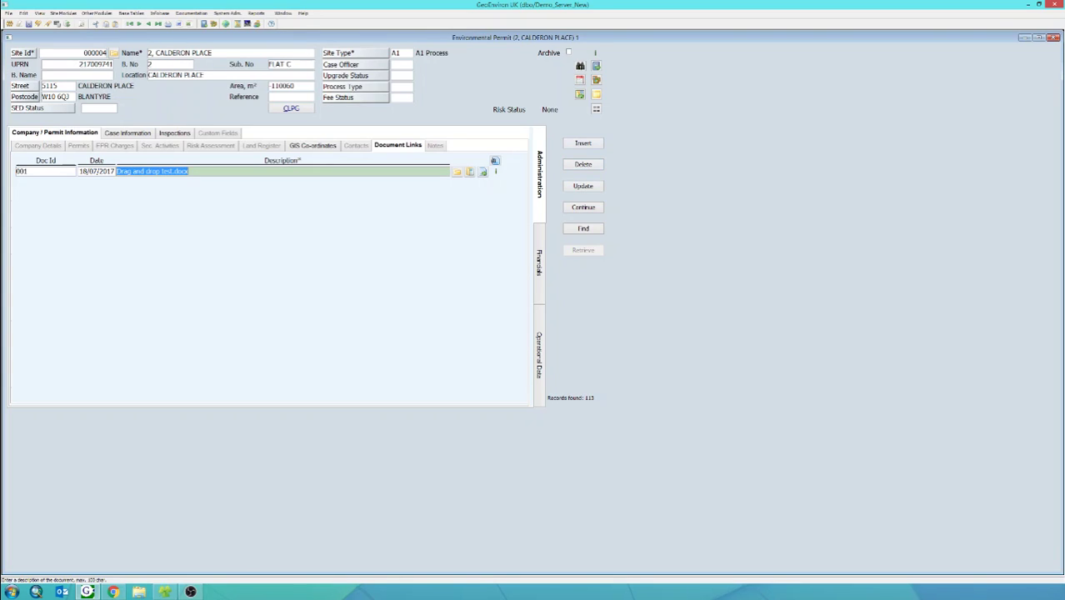
{"action": "left_click", "coordinate": [583, 164]}
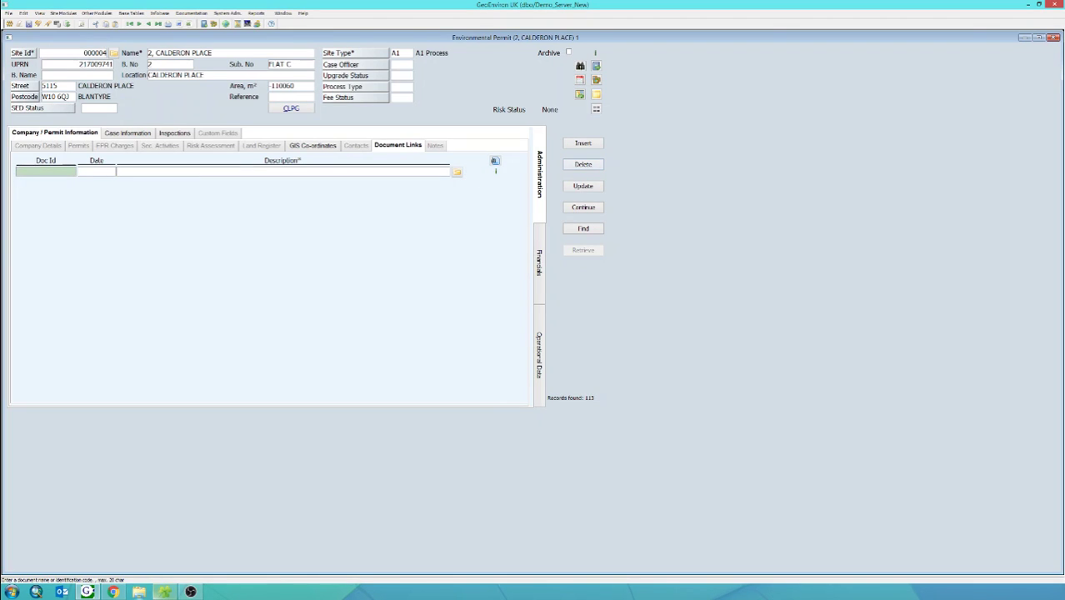
{"action": "key", "text": "alt+Tab"}
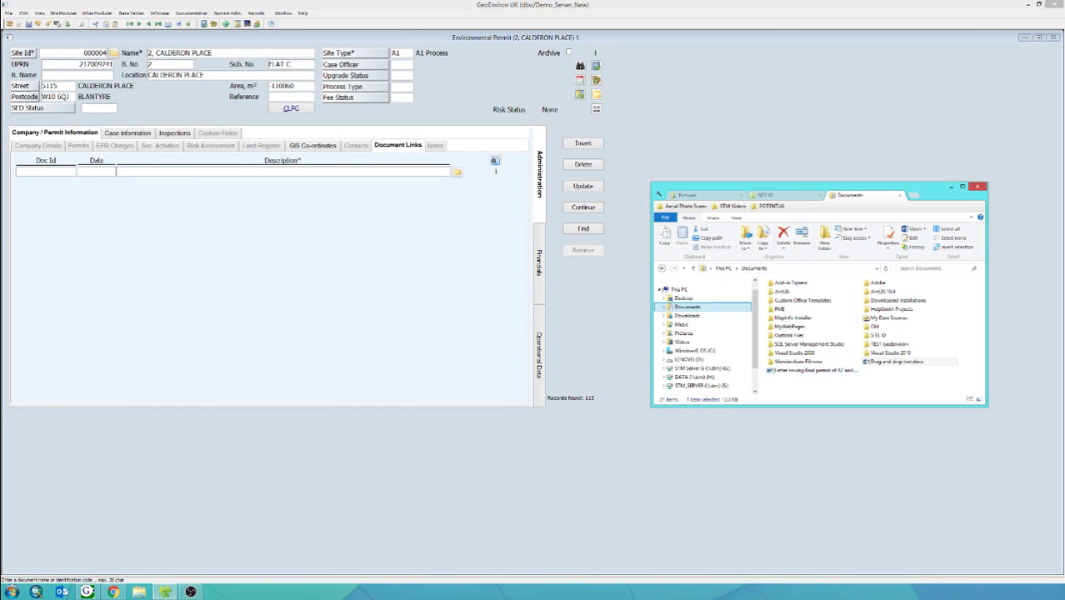
Step: Drag Drag and drop test.docx from Documents onto the CALDERON PLACE permit's document links
{"action": "left_click", "coordinate": [893, 362]}
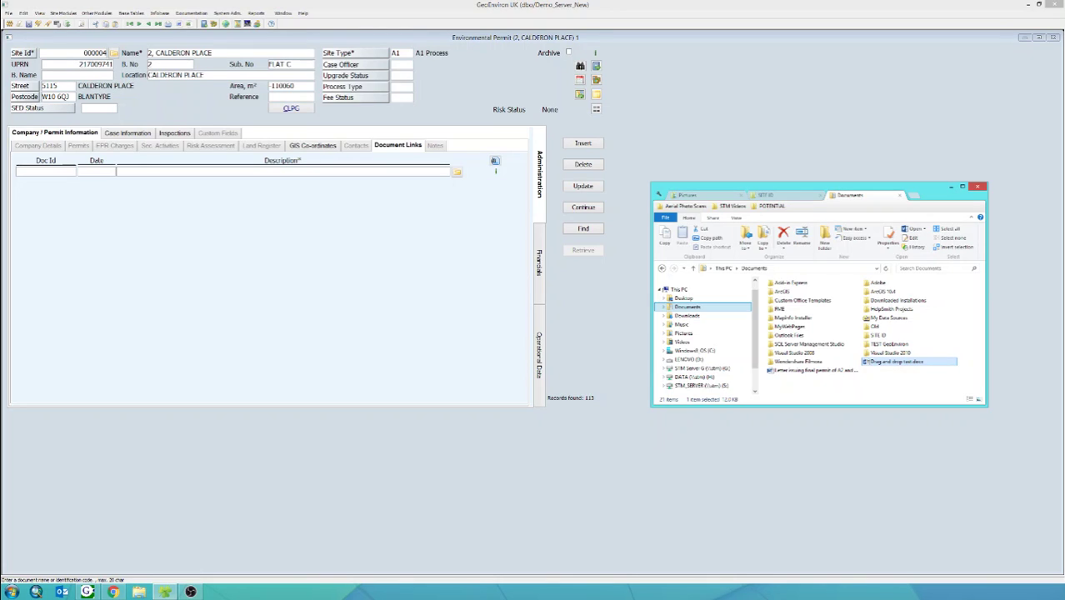
{"action": "left_click_drag", "start_coordinate": [891, 361], "coordinate": [249, 208]}
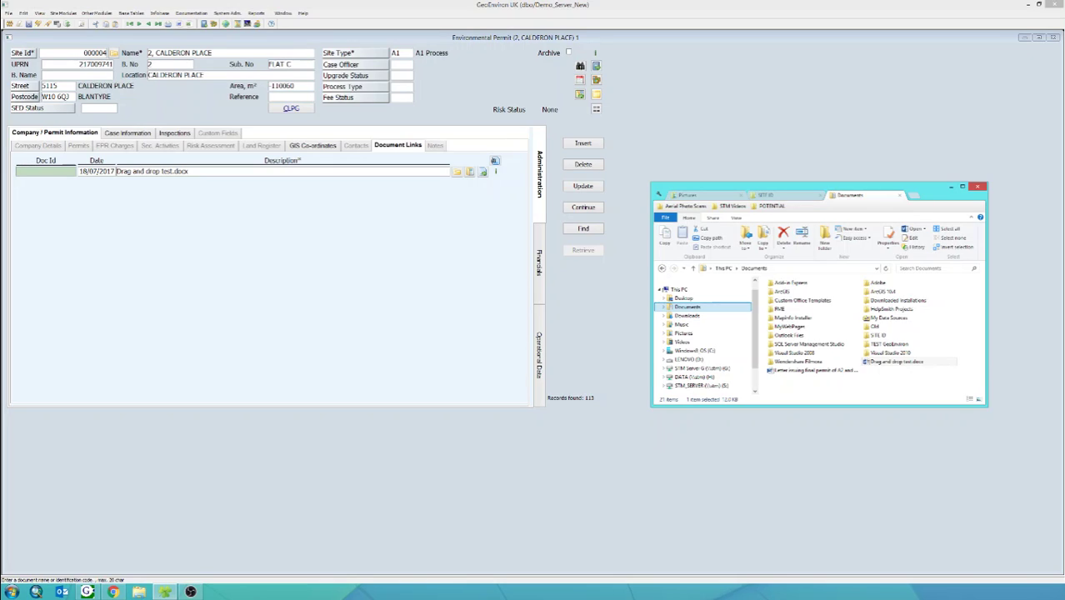
{"action": "key", "text": "alt+Tab"}
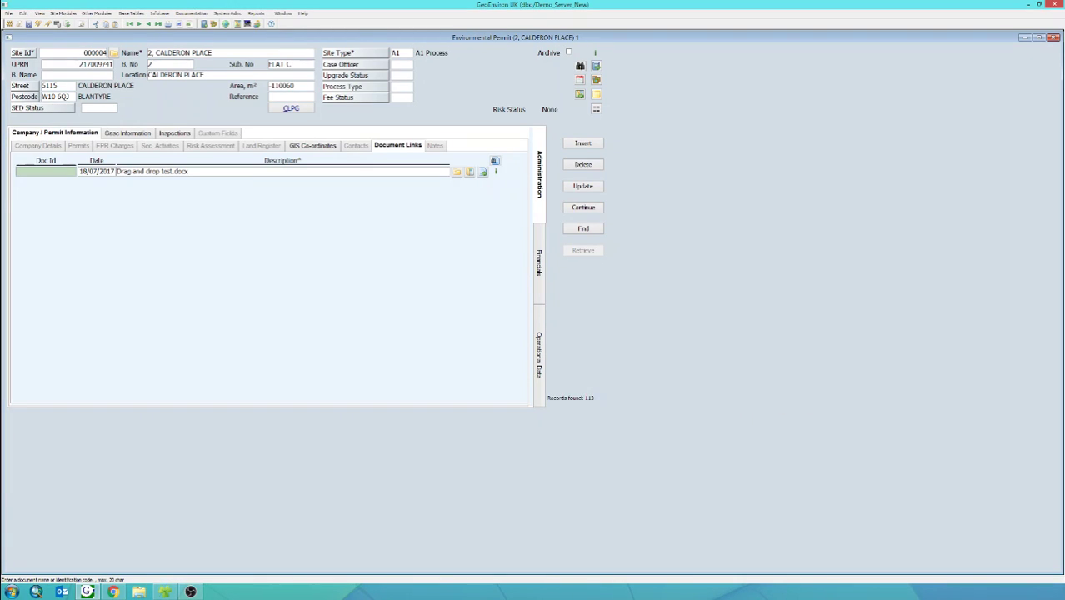
Step: Enter Doc Id 001 for the new document link and bring up the No. of Inspections report
{"action": "type", "text": "001"}
{"action": "key", "text": "Tab"}
{"action": "left_click", "coordinate": [256, 14]}
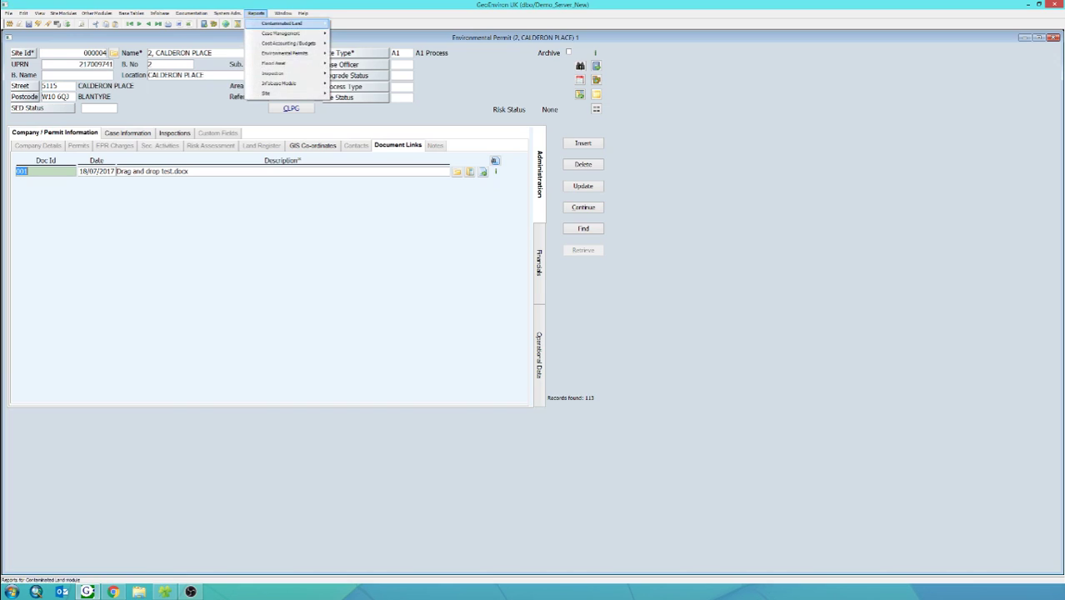
{"action": "mouse_move", "coordinate": [283, 74]}
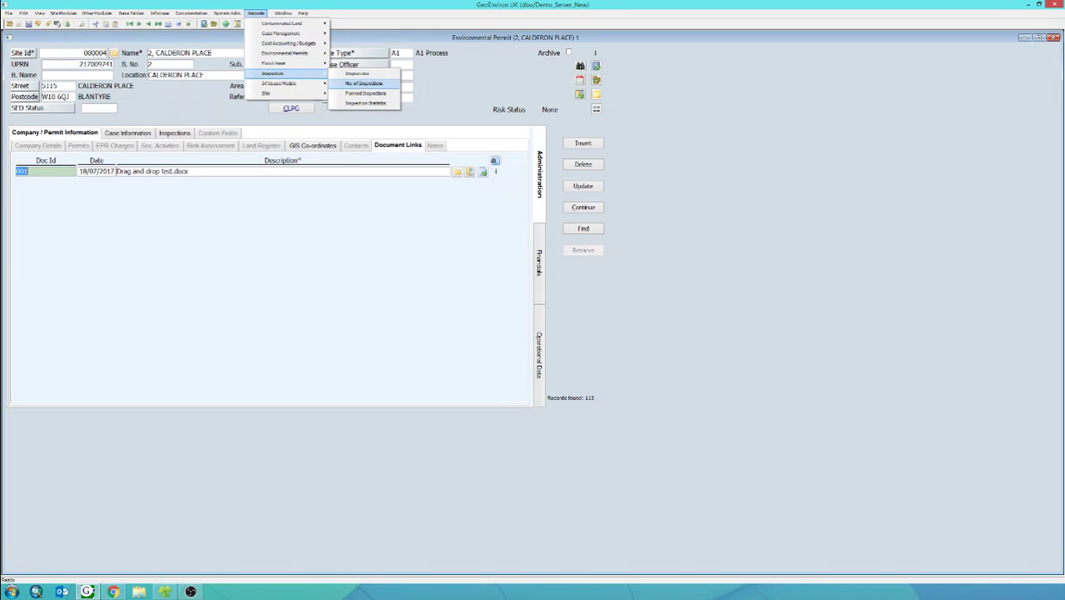
{"action": "left_click", "coordinate": [364, 83]}
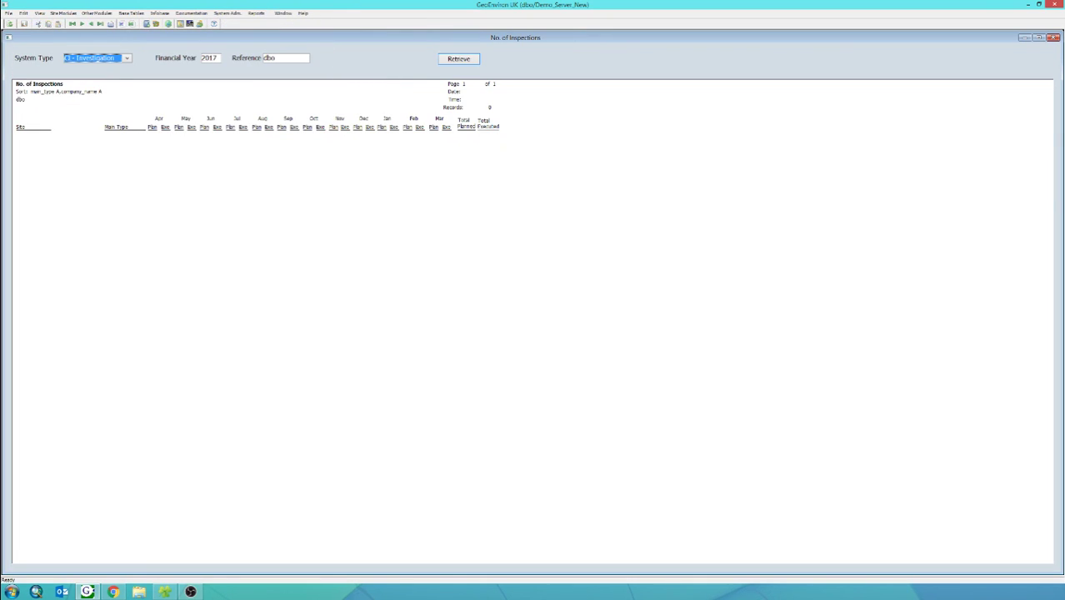
Step: Run the No. of Inspections report with System Type All for financial year 2017
{"action": "key", "text": "alt+Down"}
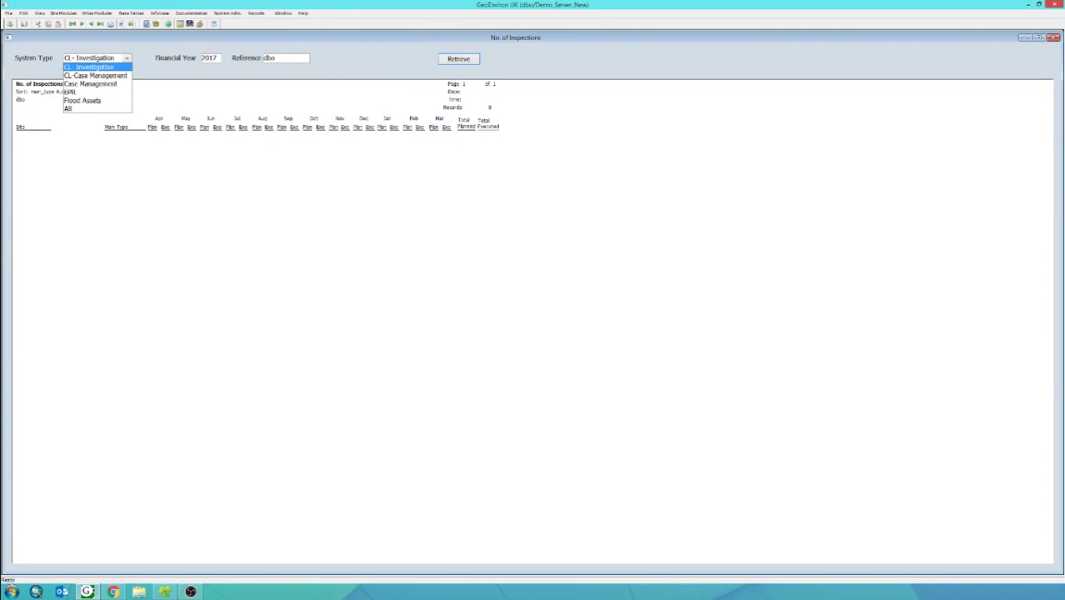
{"action": "key", "text": "End"}
{"action": "key", "text": "Return"}
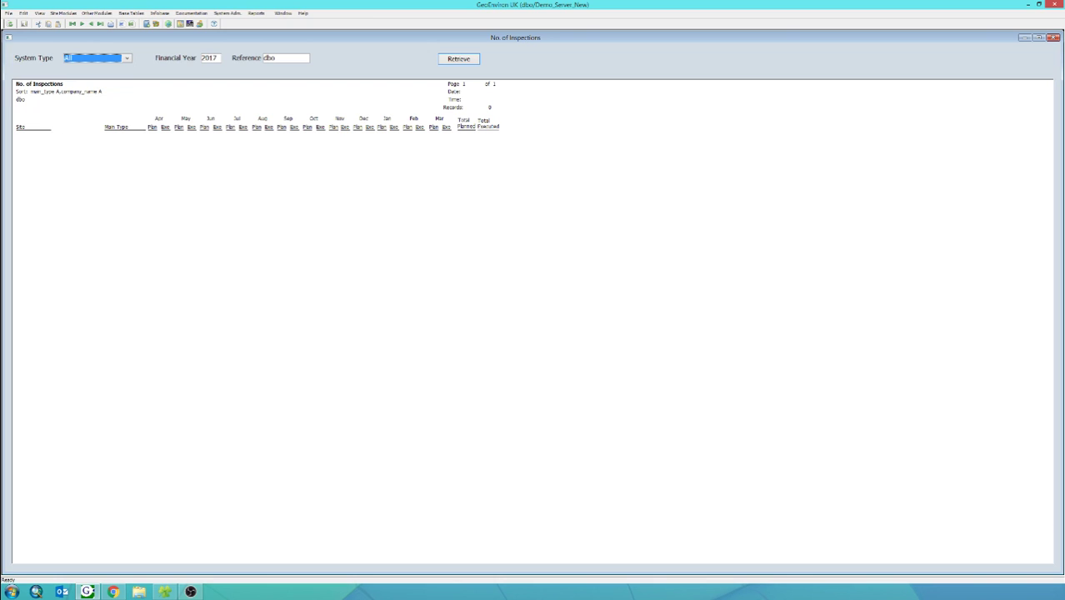
{"action": "key", "text": "Return"}
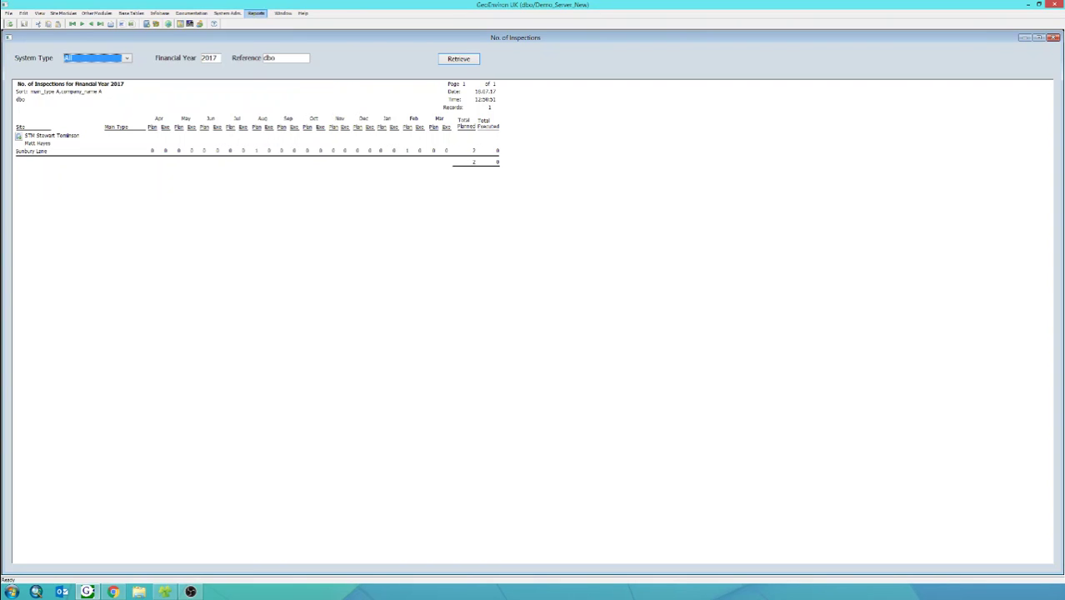
Step: Reopen the No. of Inspections report and jump to Sunbury Lane's flood asset FA000403
{"action": "left_click", "coordinate": [256, 13]}
{"action": "mouse_move", "coordinate": [279, 73]}
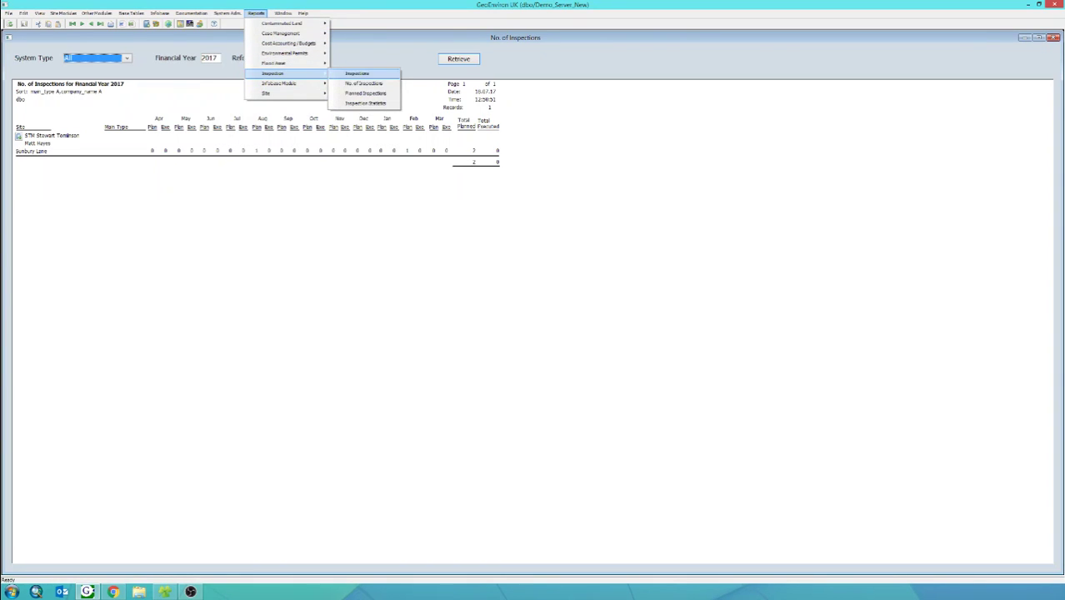
{"action": "left_click", "coordinate": [364, 83]}
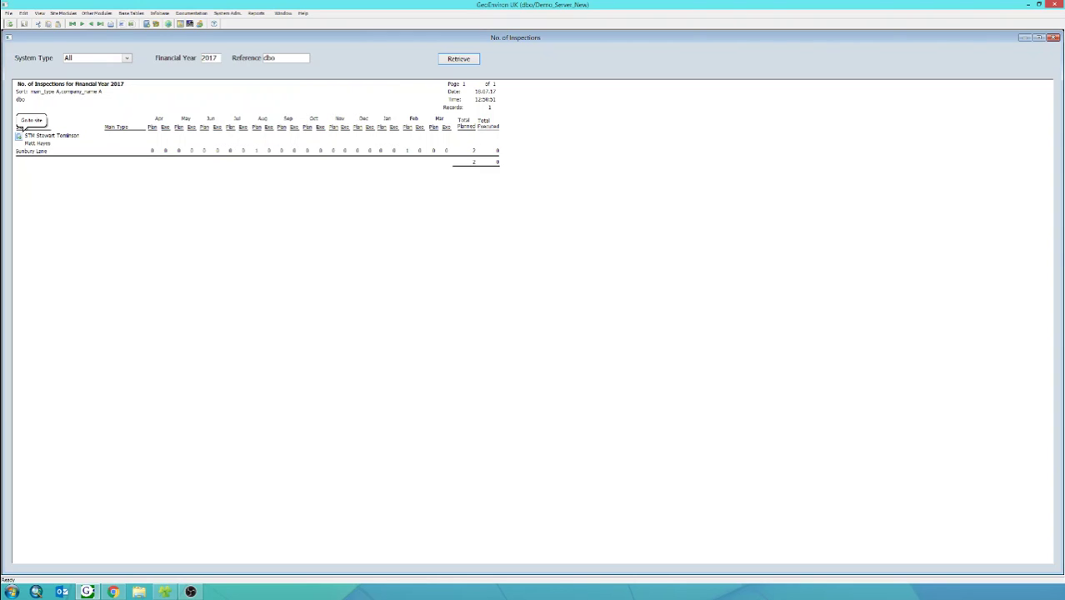
{"action": "left_click", "coordinate": [19, 134]}
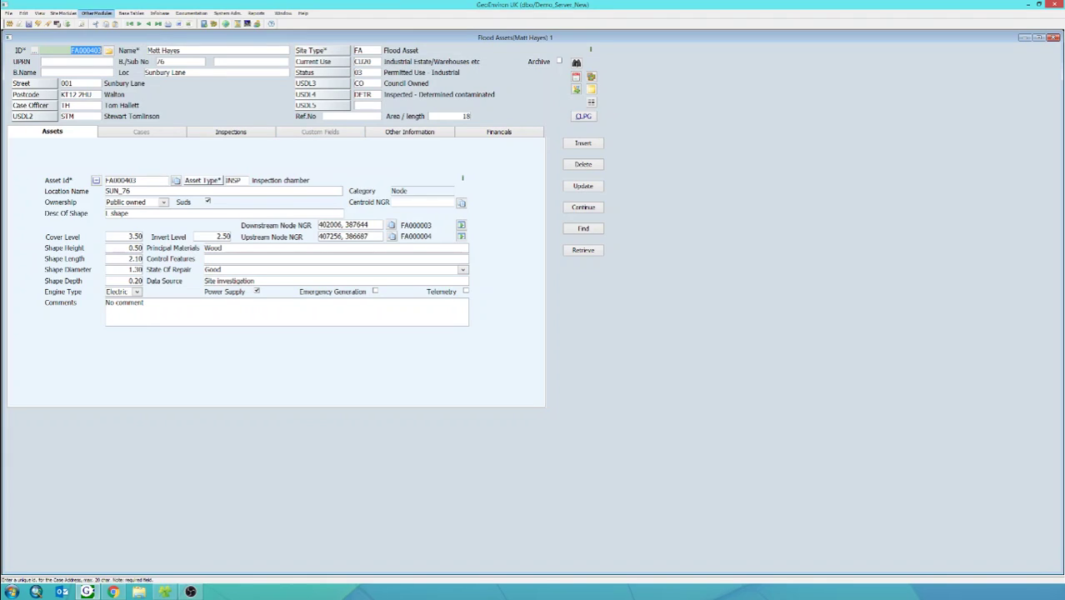
Step: Open Environmental Permits and load the Hengrove Way Service Station permit
{"action": "left_click", "coordinate": [97, 13]}
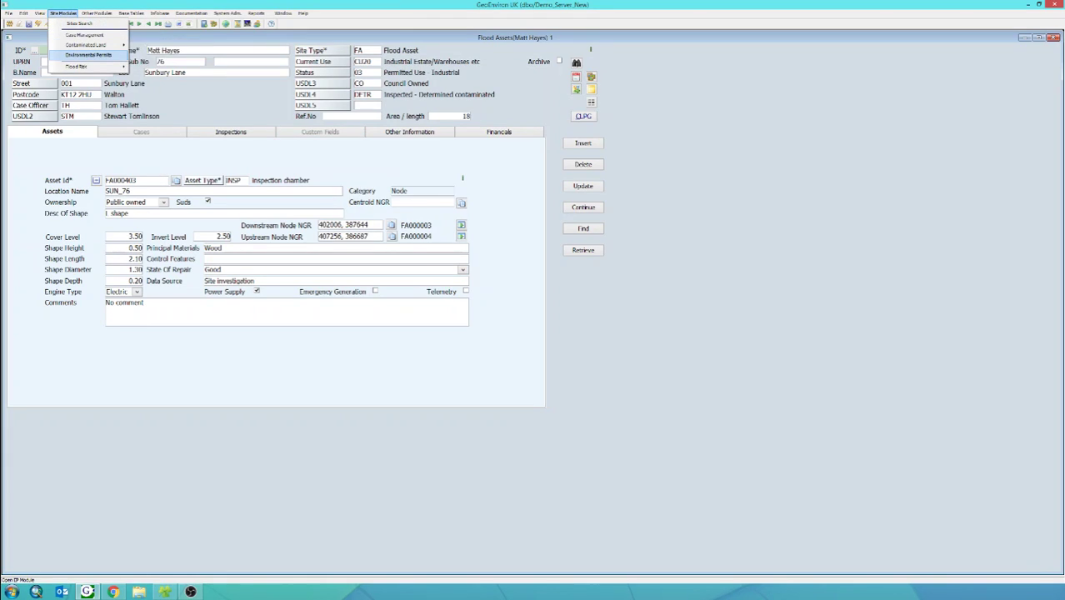
{"action": "key", "text": "Escape"}
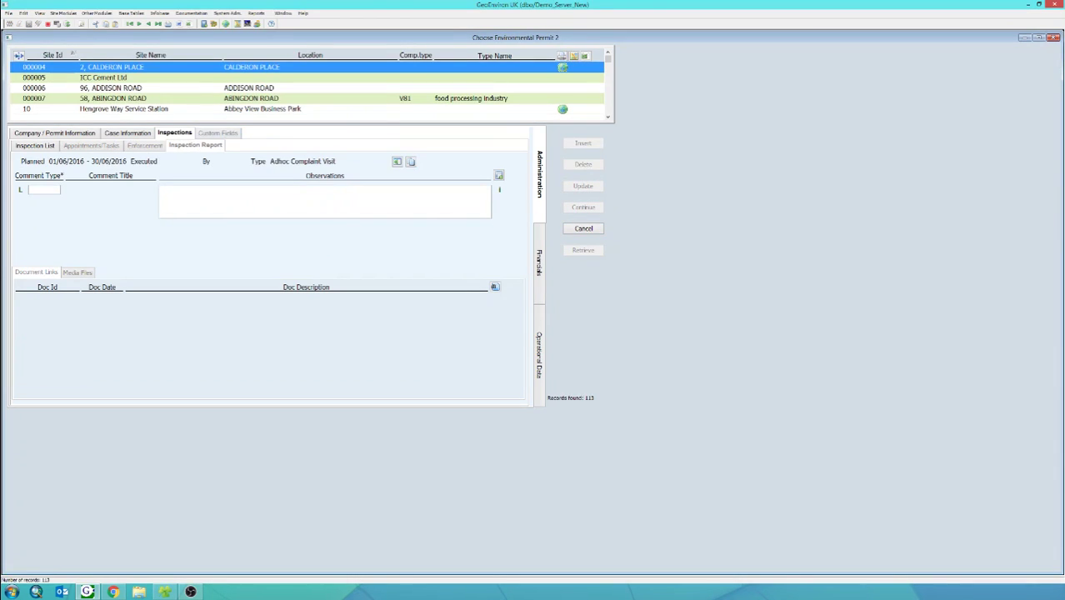
{"action": "double_click", "coordinate": [124, 108]}
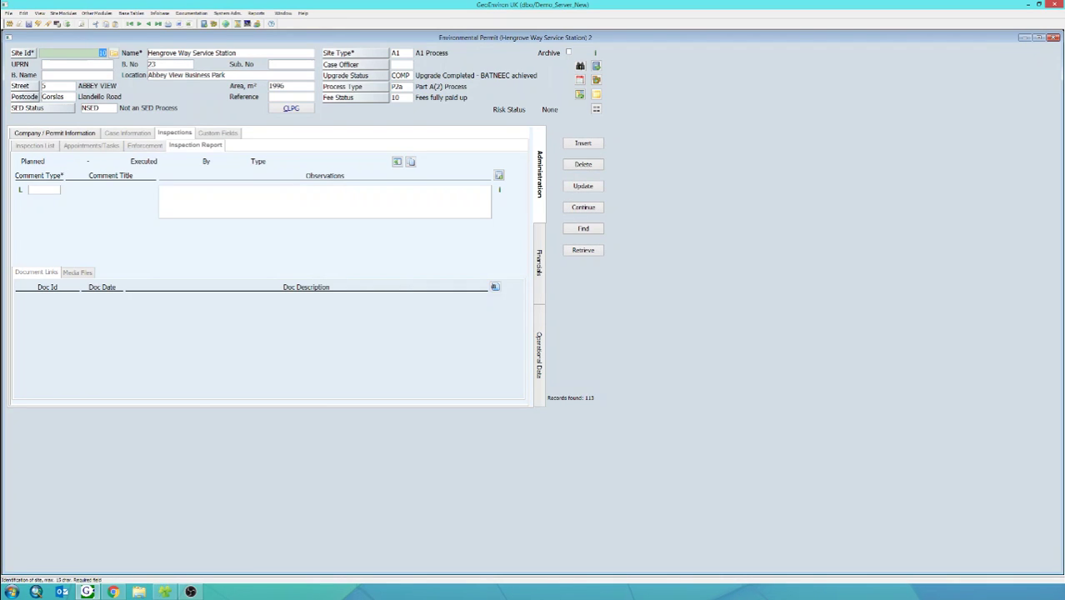
{"action": "key", "text": "ctrl+f"}
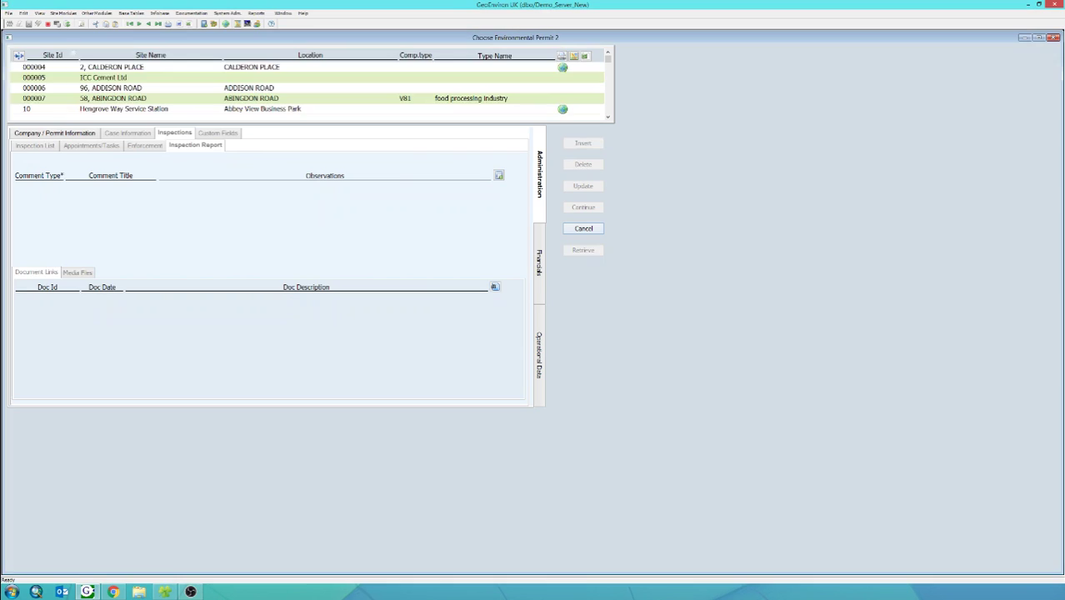
{"action": "left_click", "coordinate": [113, 98]}
{"action": "key", "text": "Down"}
{"action": "key", "text": "Down"}
{"action": "key", "text": "Down"}
{"action": "key", "text": "Down"}
{"action": "key", "text": "Down"}
{"action": "key", "text": "Down"}
{"action": "key", "text": "Down"}
{"action": "key", "text": "Down"}
{"action": "key", "text": "Down"}
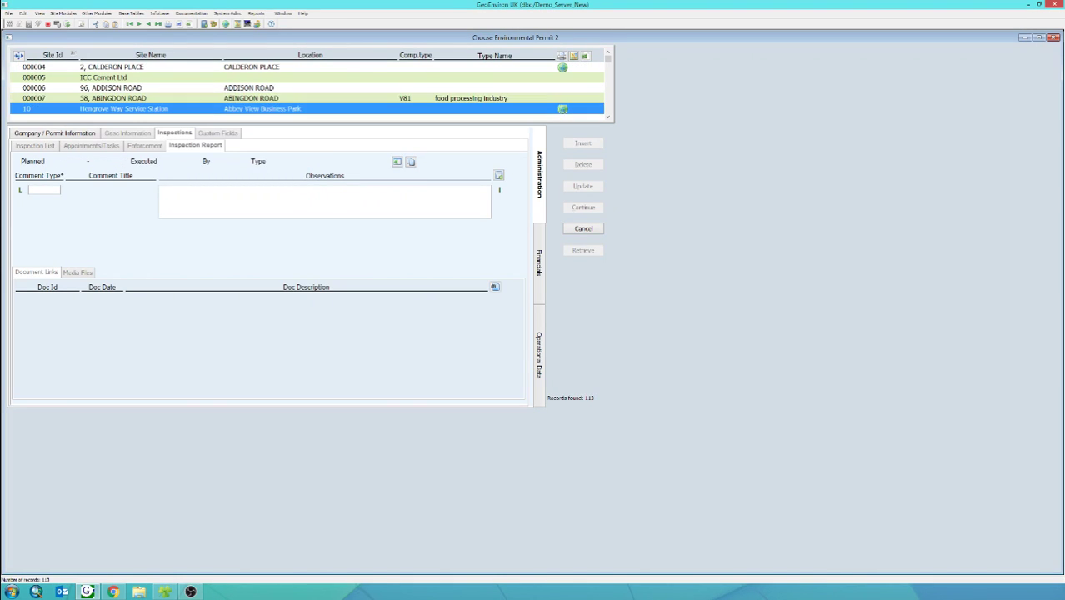
{"action": "key", "text": "Up"}
{"action": "key", "text": "Up"}
{"action": "key", "text": "Up"}
{"action": "key", "text": "Up"}
{"action": "key", "text": "Up"}
{"action": "key", "text": "Up"}
{"action": "key", "text": "Up"}
{"action": "key", "text": "Up"}
{"action": "key", "text": "Up"}
{"action": "key", "text": "Up"}
{"action": "key", "text": "Up"}
{"action": "key", "text": "Up"}
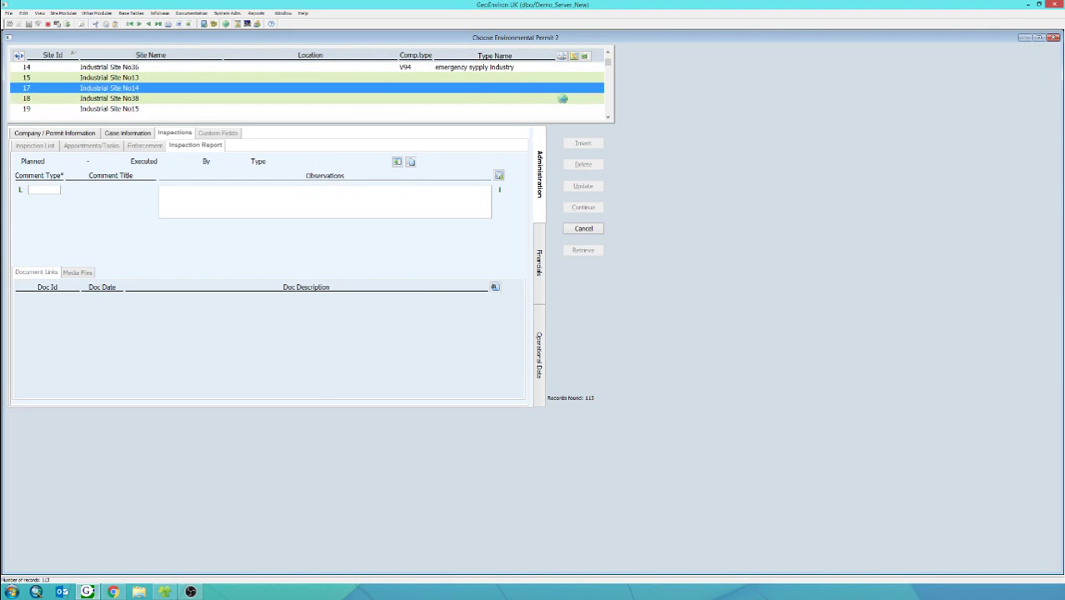
{"action": "key", "text": "Down"}
{"action": "key", "text": "Down"}
{"action": "key", "text": "Down"}
{"action": "key", "text": "Down"}
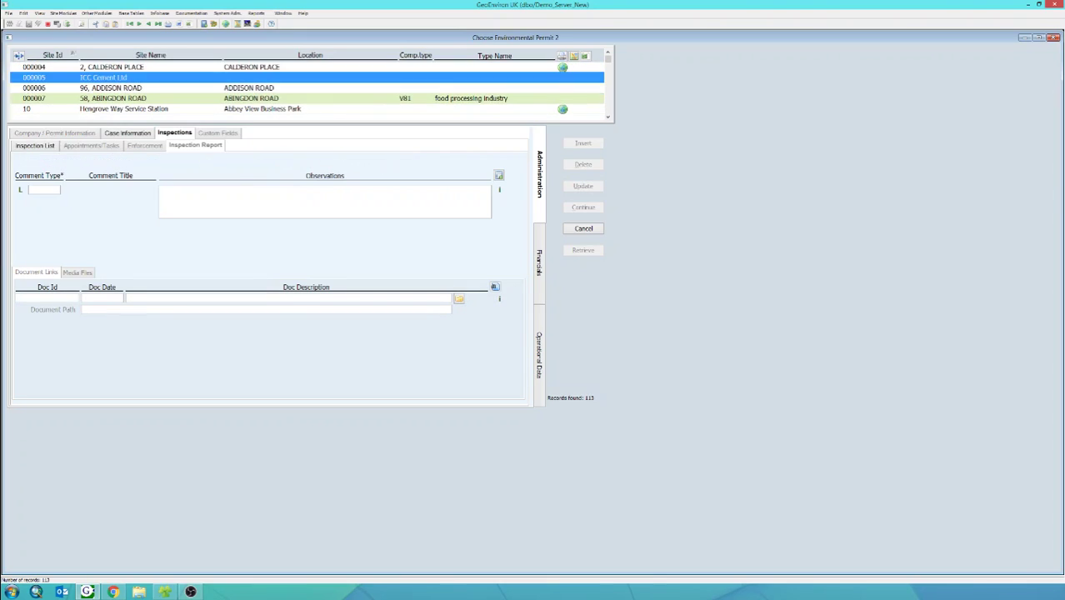
{"action": "key", "text": "Up"}
{"action": "key", "text": "Up"}
{"action": "key", "text": "Up"}
{"action": "key", "text": "Up"}
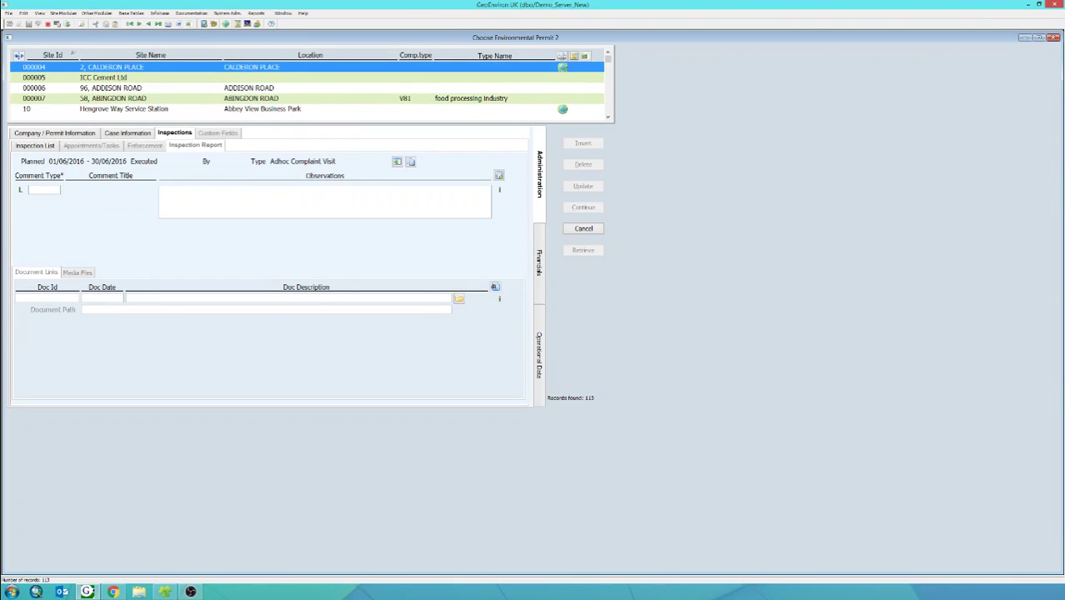
{"action": "key", "text": "Down"}
{"action": "key", "text": "Down"}
{"action": "key", "text": "Return"}
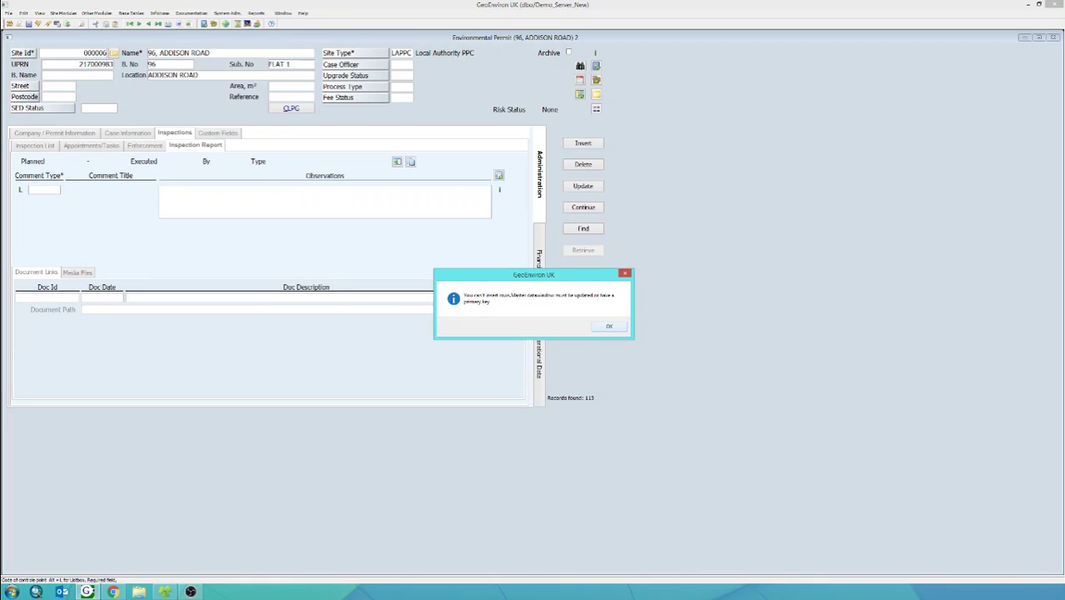
{"action": "key", "text": "Return"}
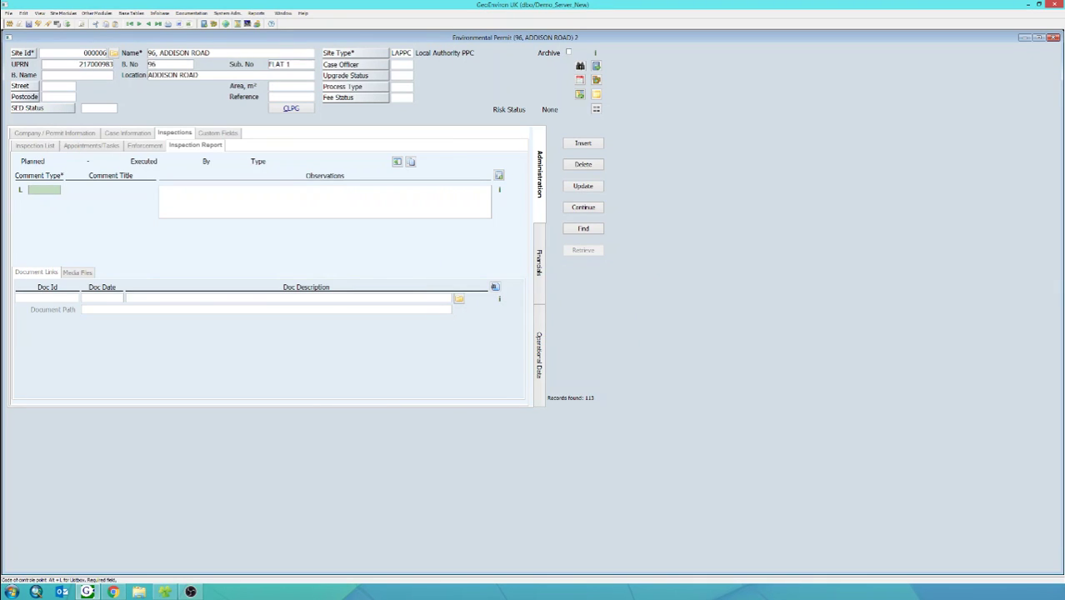
{"action": "left_click", "coordinate": [77, 272]}
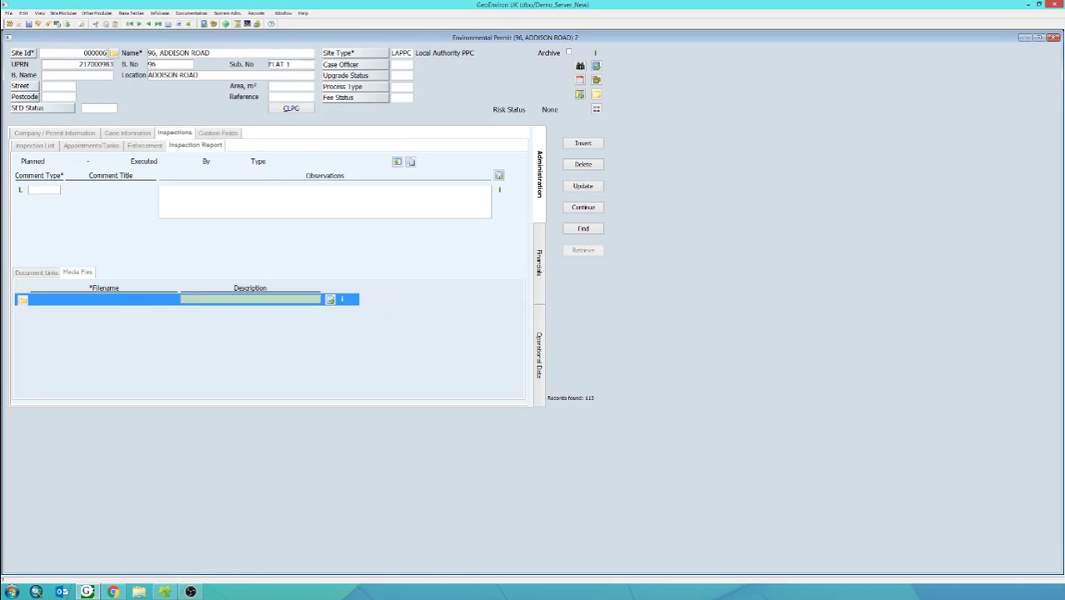
{"action": "mouse_move", "coordinate": [1064, 0]}
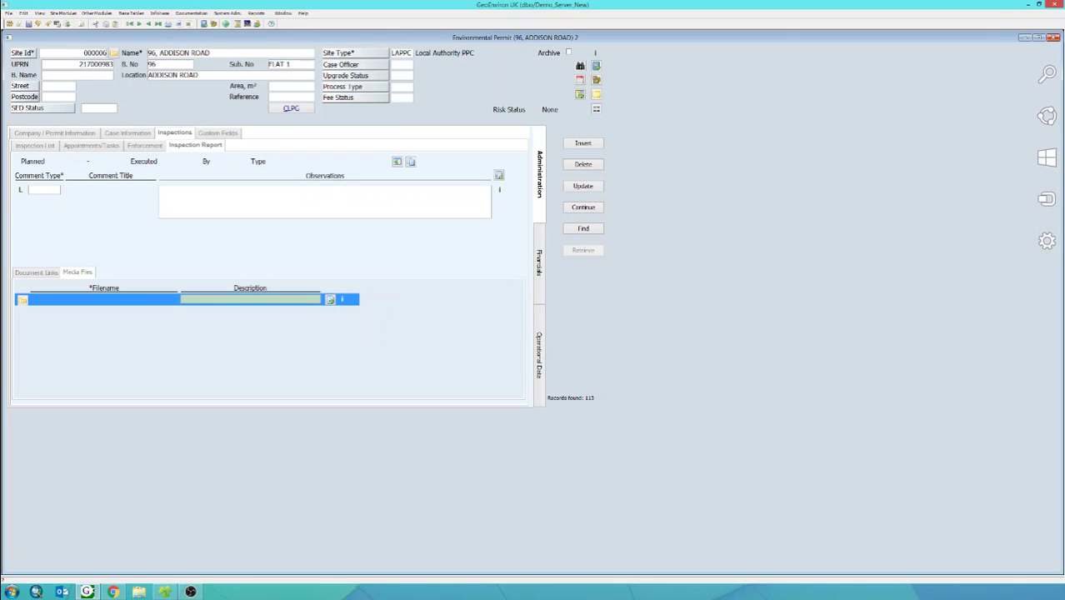
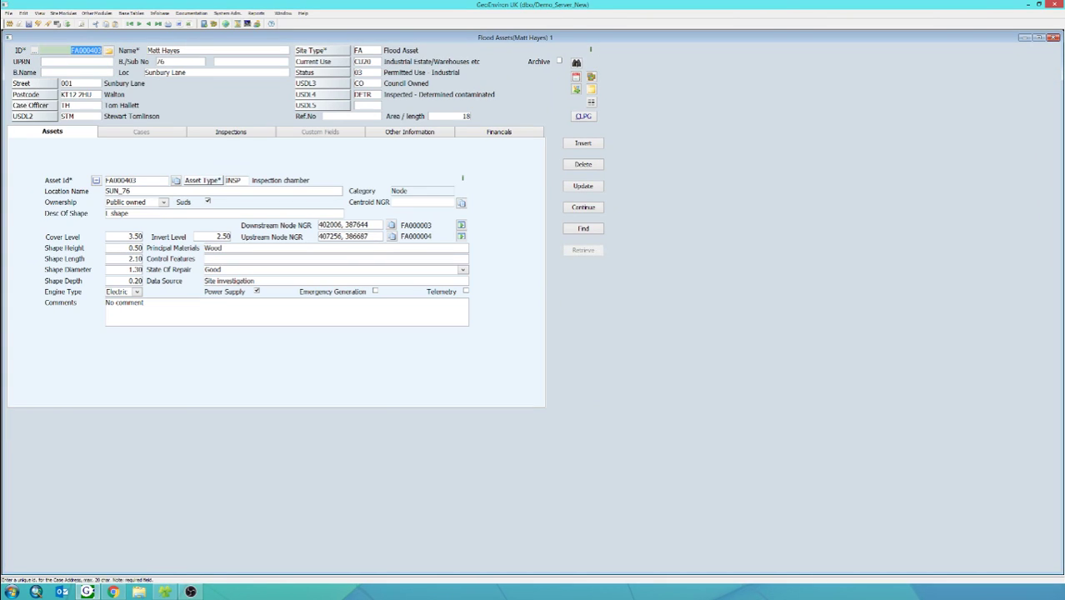
Step: From Flood Risk > Flood Assets, close the blank form and view FA000403's single attached photo
{"action": "left_click", "coordinate": [62, 13]}
{"action": "mouse_move", "coordinate": [76, 66]}
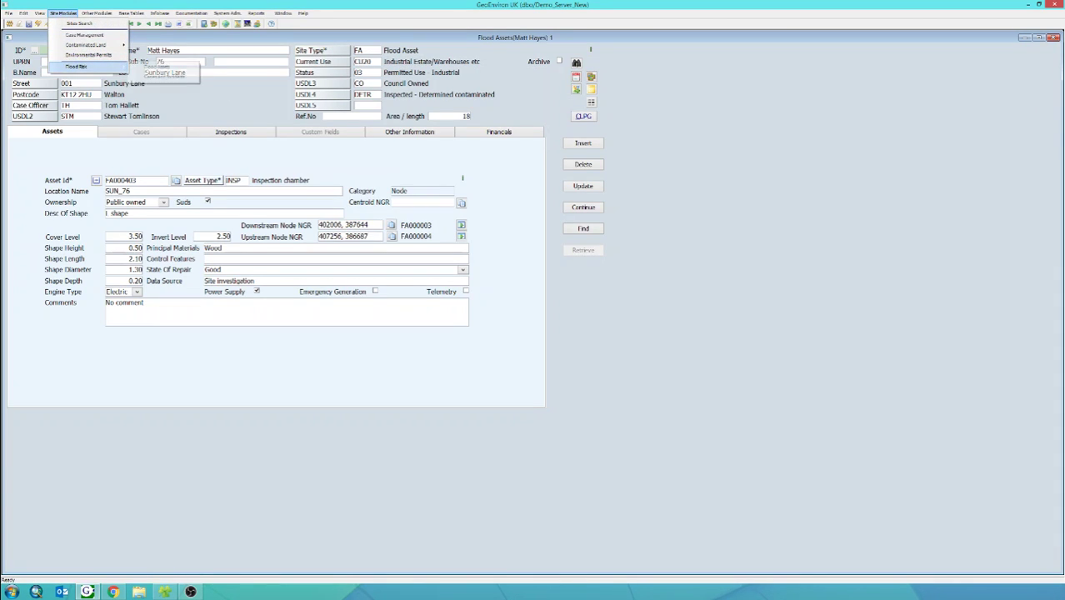
{"action": "left_click", "coordinate": [156, 67]}
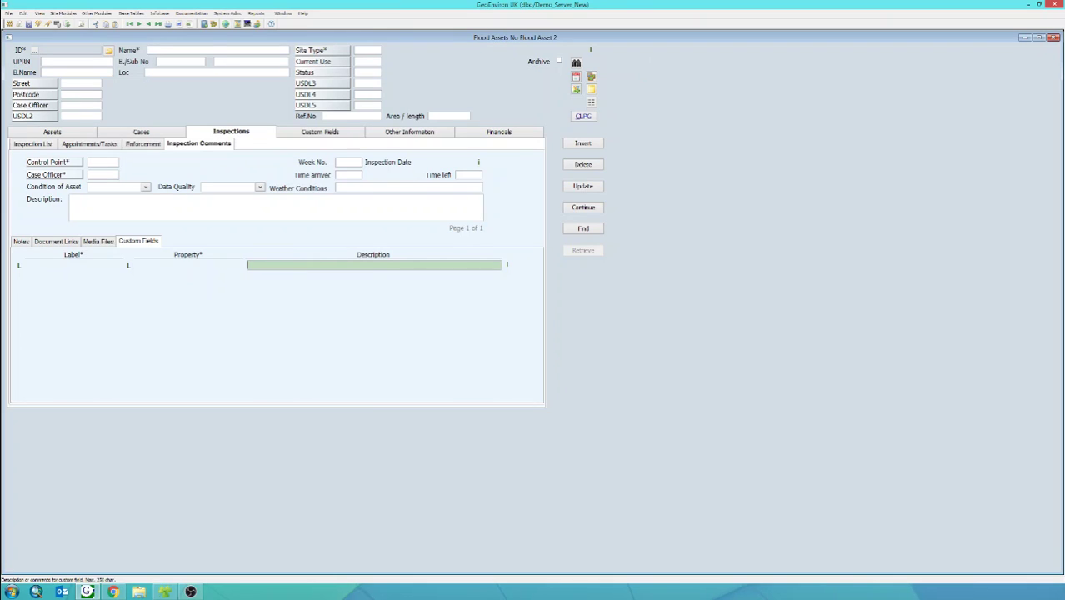
{"action": "key", "text": "ctrl+F4"}
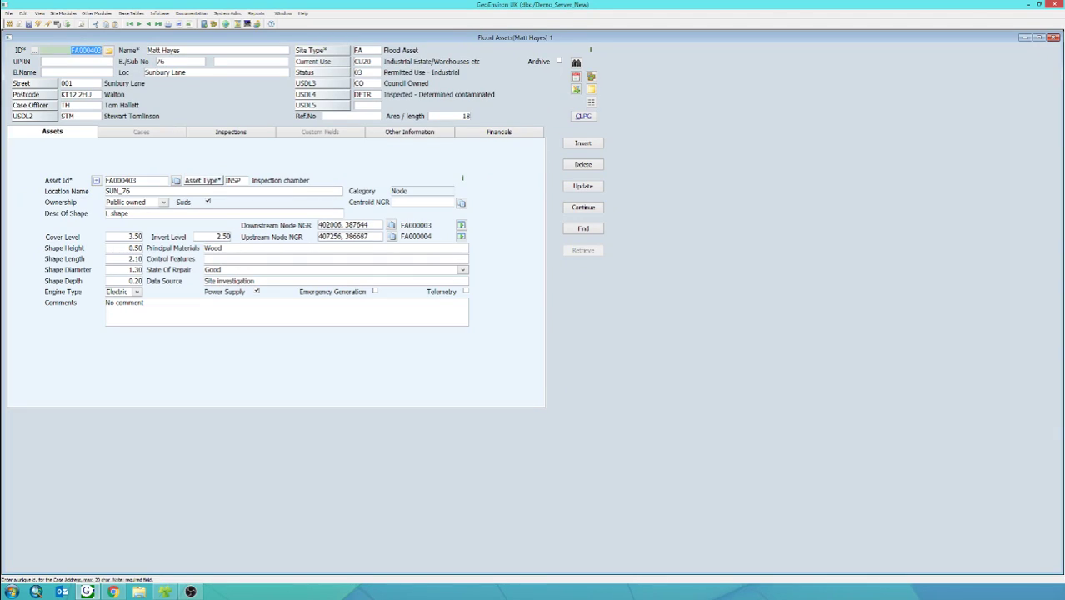
{"action": "left_click", "coordinate": [591, 76]}
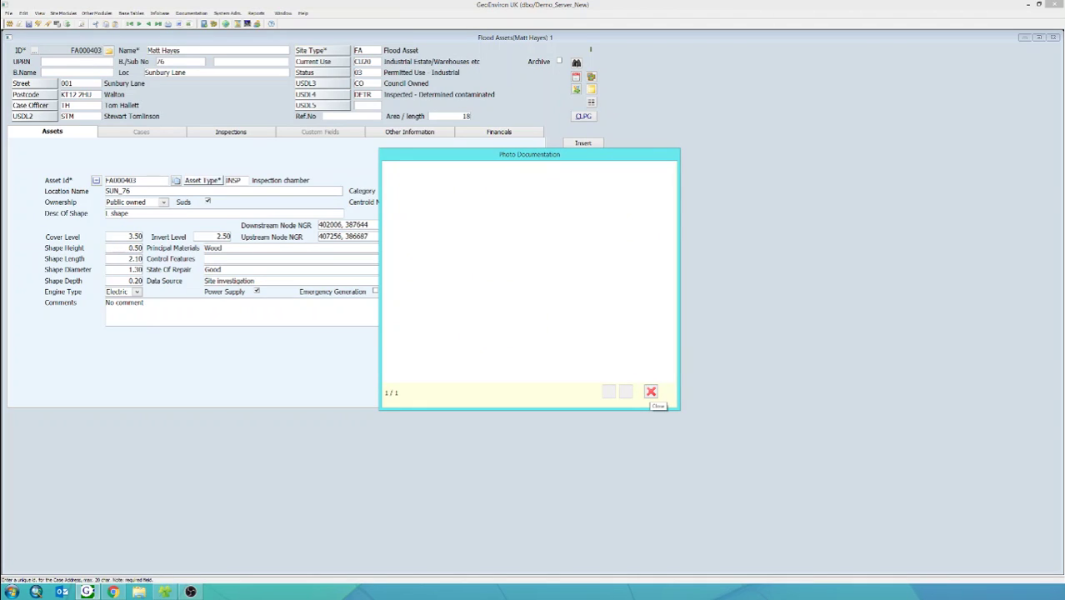
Step: Add two Pictures-folder images, including download.jpg, bringing FA000403's photo documentation to three items
{"action": "key", "text": "alt+Tab"}
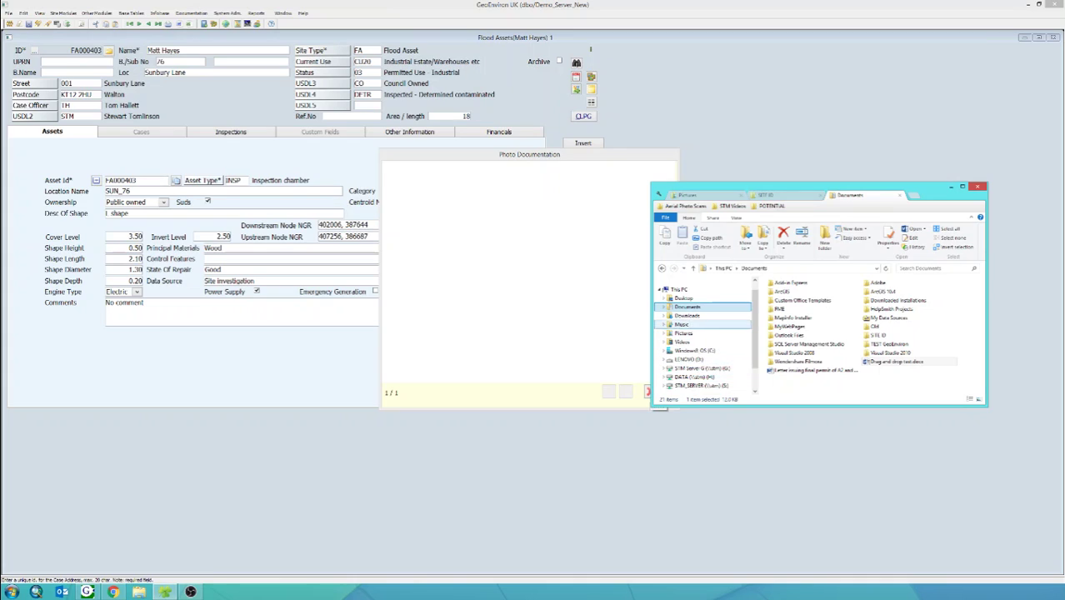
{"action": "left_click_drag", "start_coordinate": [834, 186], "coordinate": [873, 165]}
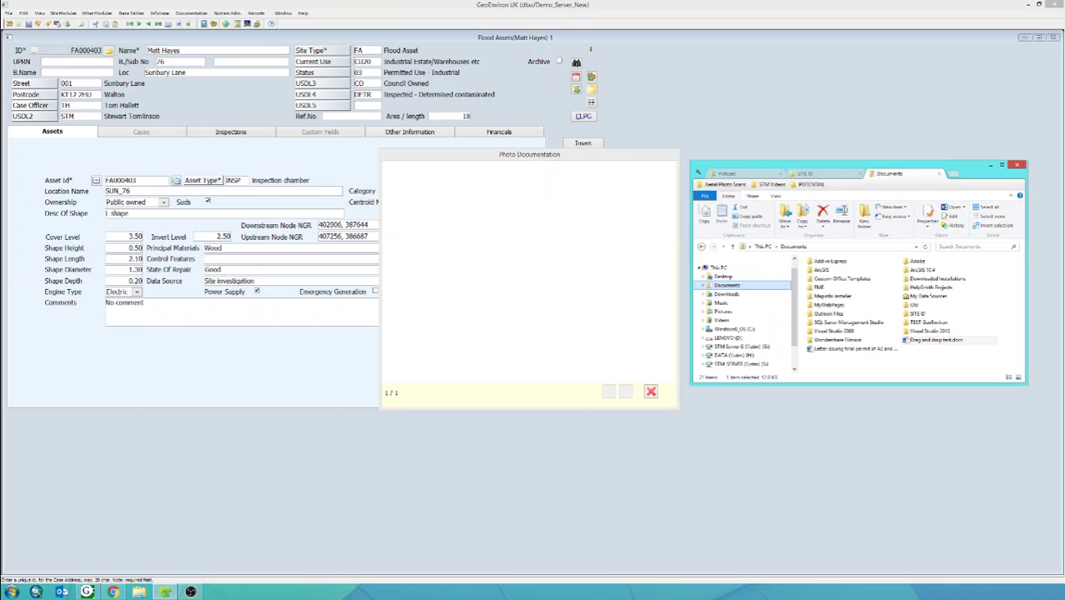
{"action": "left_click", "coordinate": [722, 311]}
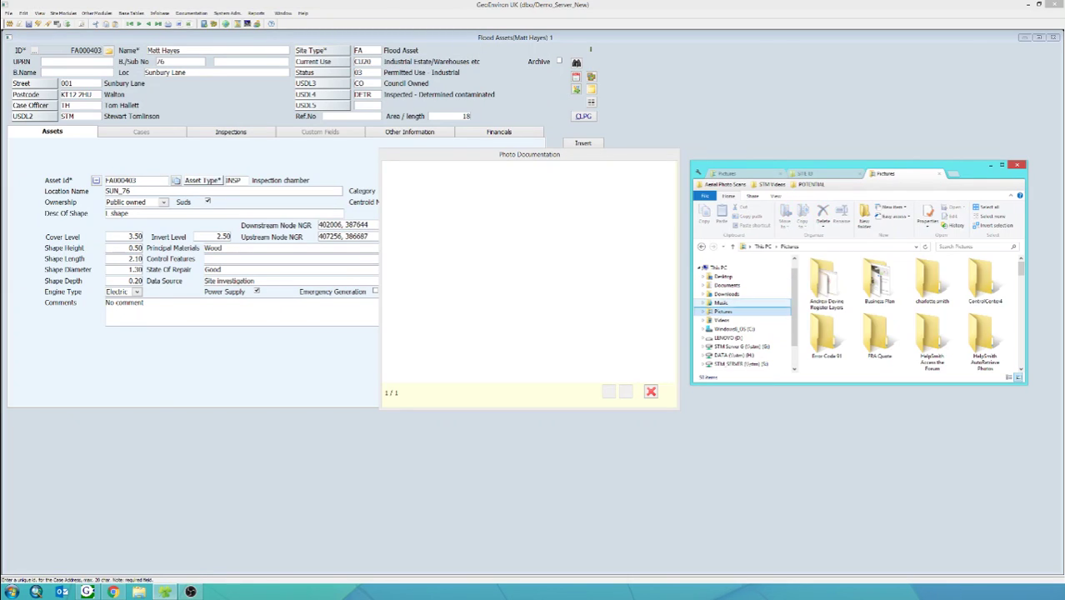
{"action": "scroll", "coordinate": [931, 265], "scroll_direction": "down", "scroll_amount": 6}
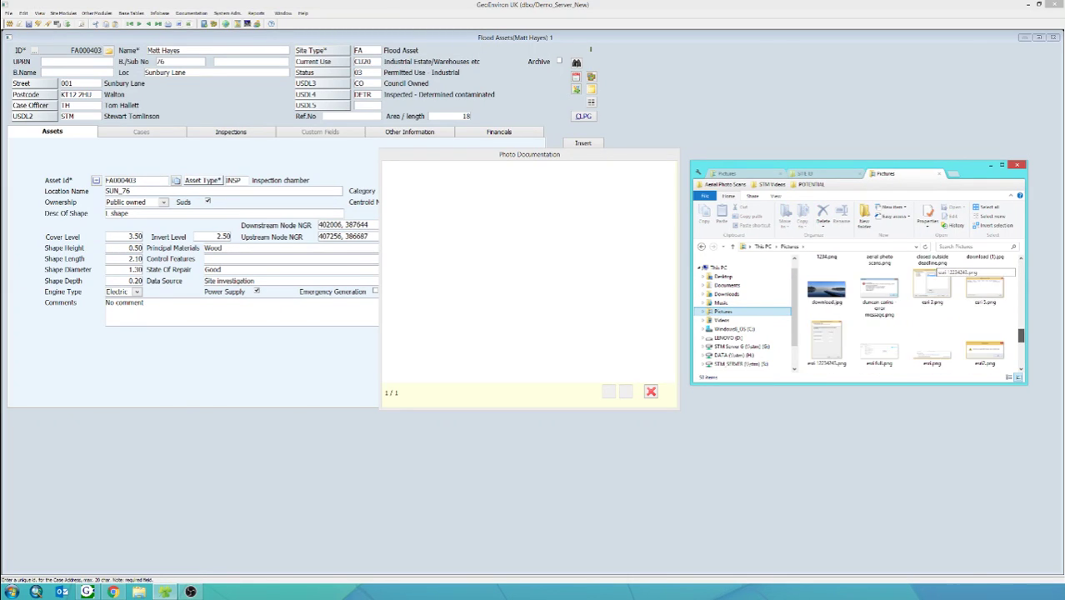
{"action": "left_click", "coordinate": [983, 277]}
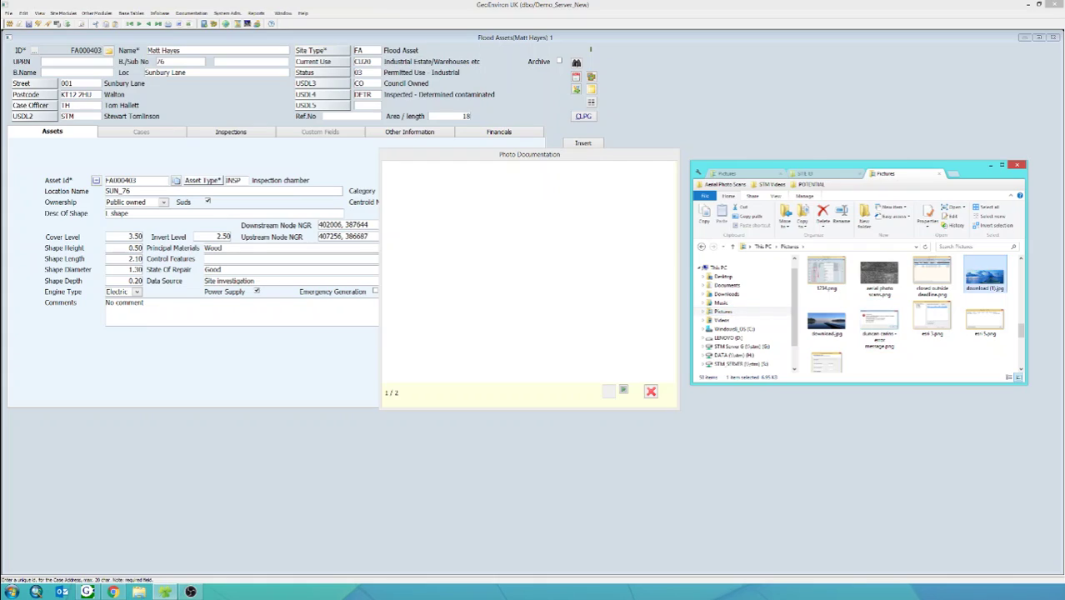
{"action": "left_click", "coordinate": [826, 321]}
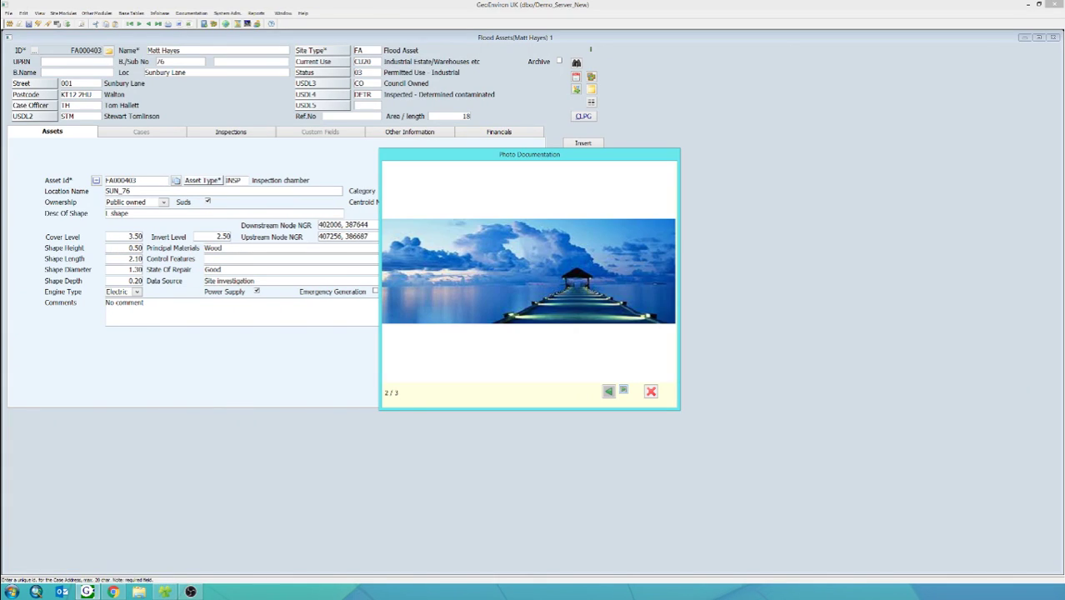
Step: Step through to photo 3 of 3, close the photo viewer, and create the asset's site folder
{"action": "left_click", "coordinate": [624, 390]}
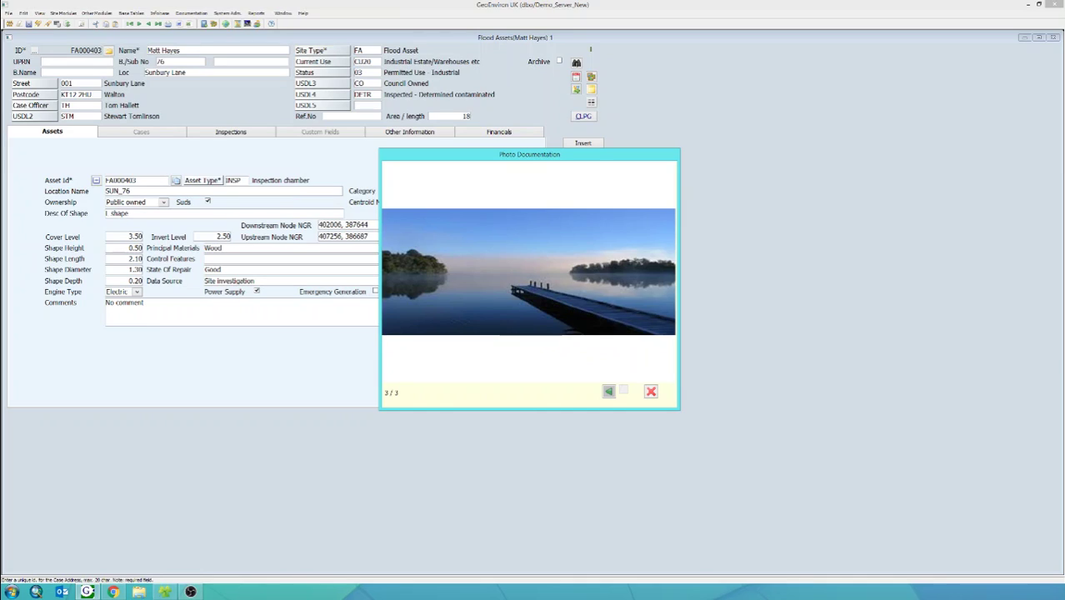
{"action": "left_click", "coordinate": [651, 391]}
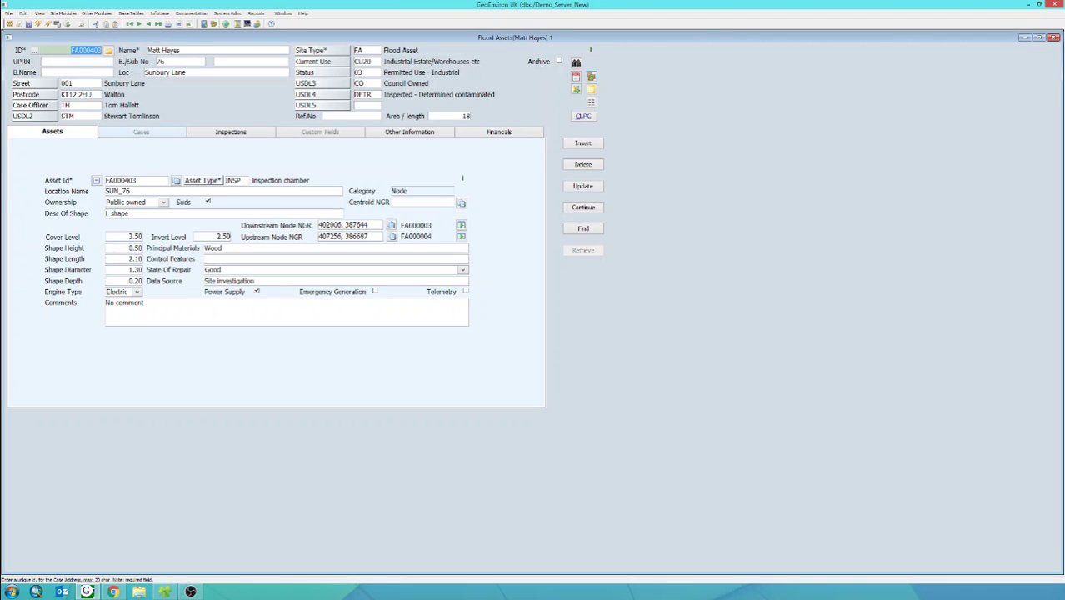
{"action": "left_click", "coordinate": [108, 50]}
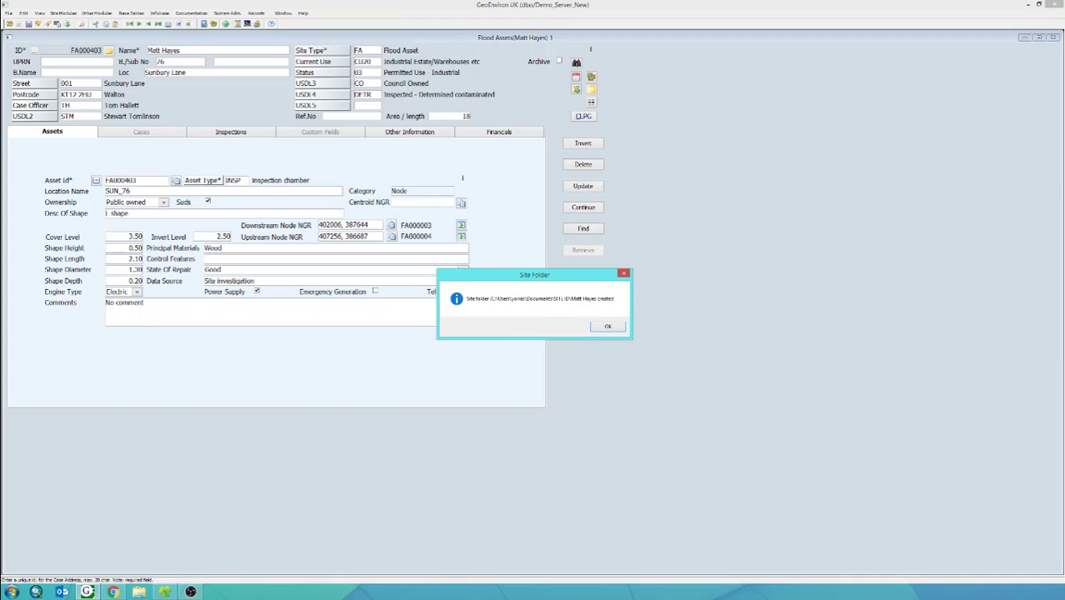
Step: Accept the Site Folder confirmation message with Enter
{"action": "key", "text": "Return"}
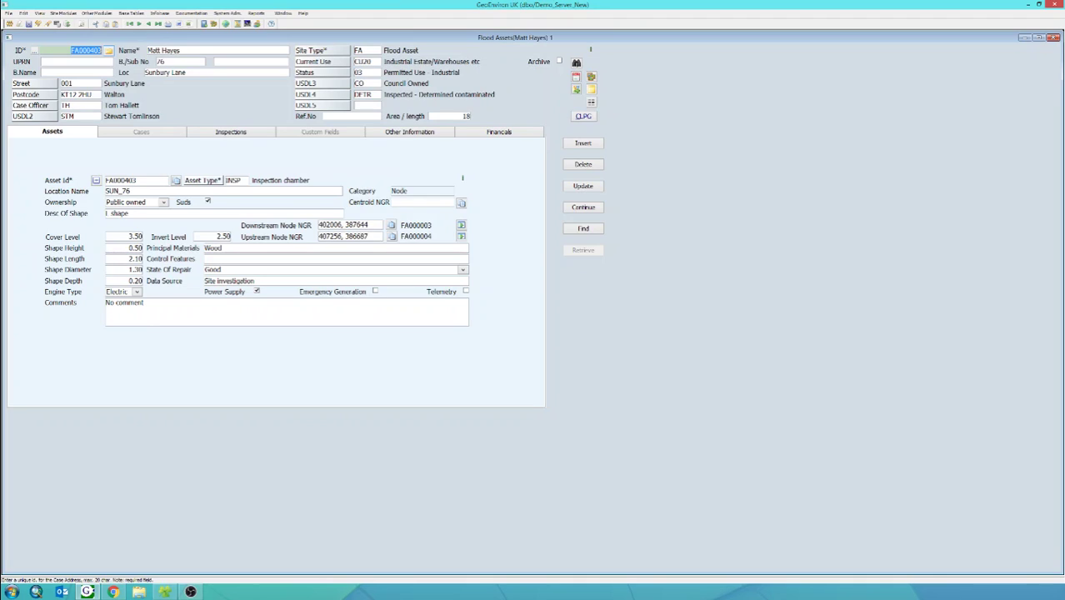
{"action": "left_click", "coordinate": [63, 13]}
{"action": "mouse_move", "coordinate": [88, 45]}
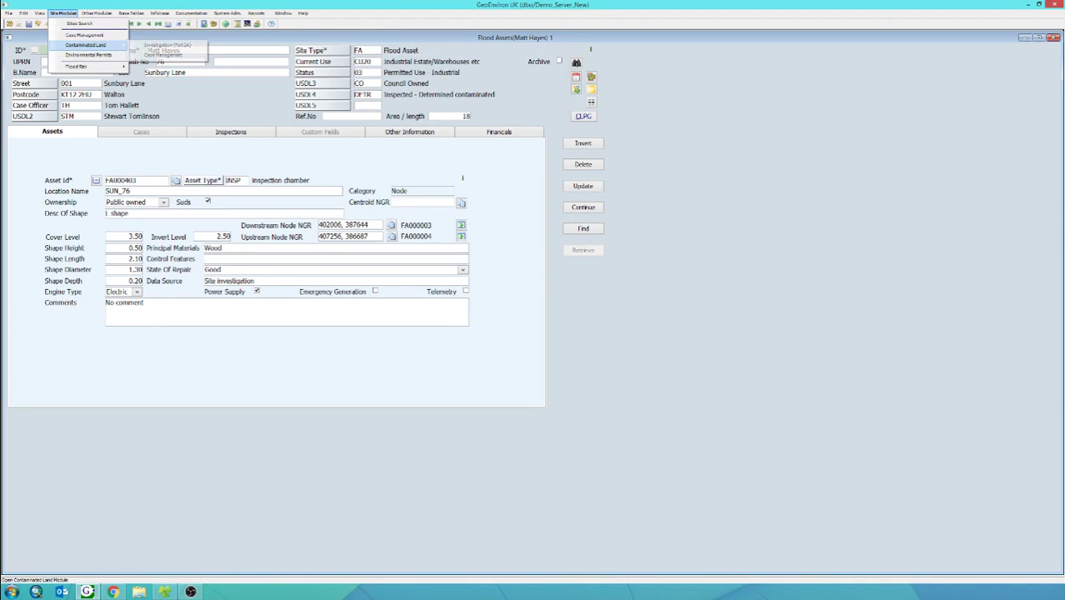
{"action": "left_click", "coordinate": [167, 45]}
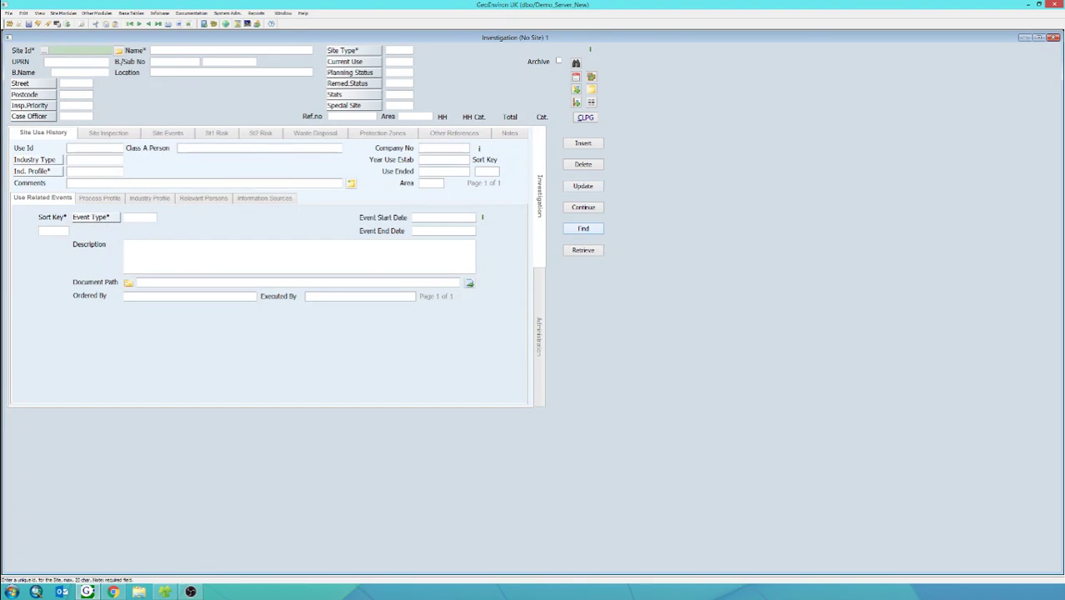
{"action": "key", "text": "Return"}
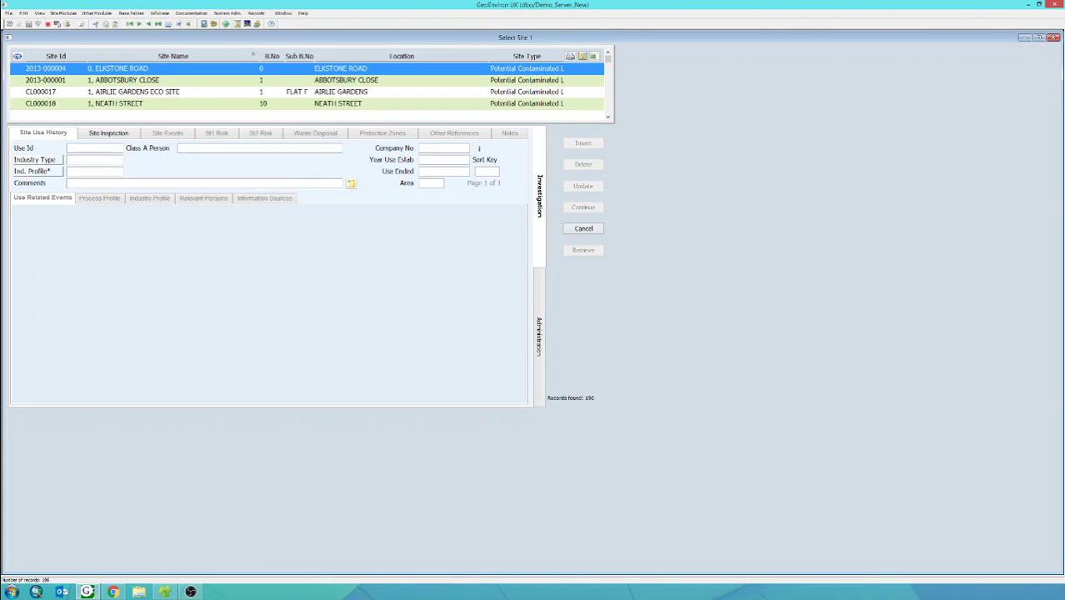
{"action": "key", "text": "Return"}
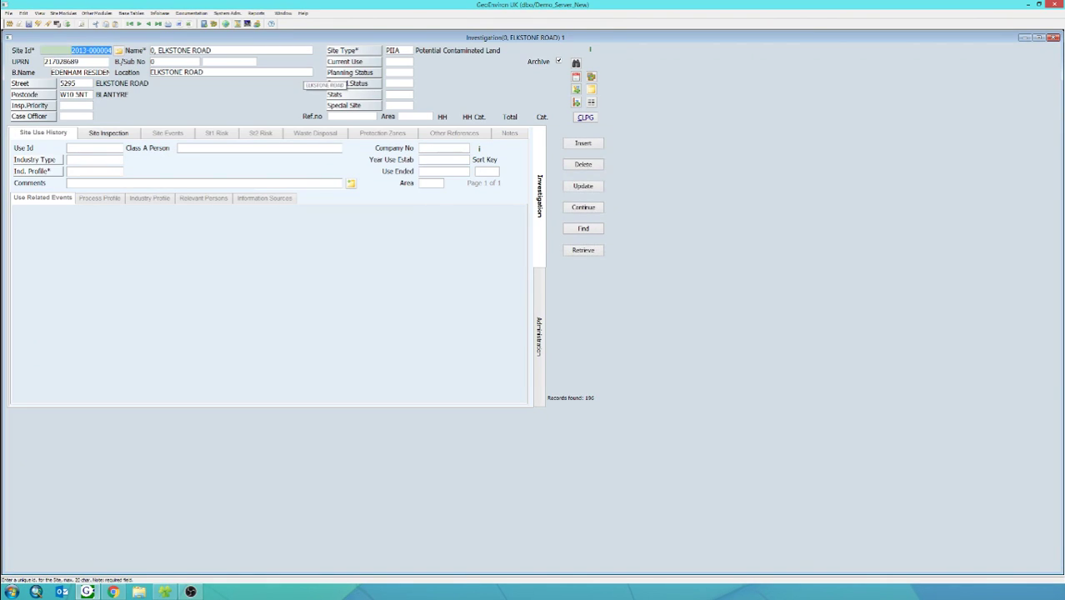
{"action": "key", "text": "ctrl+f"}
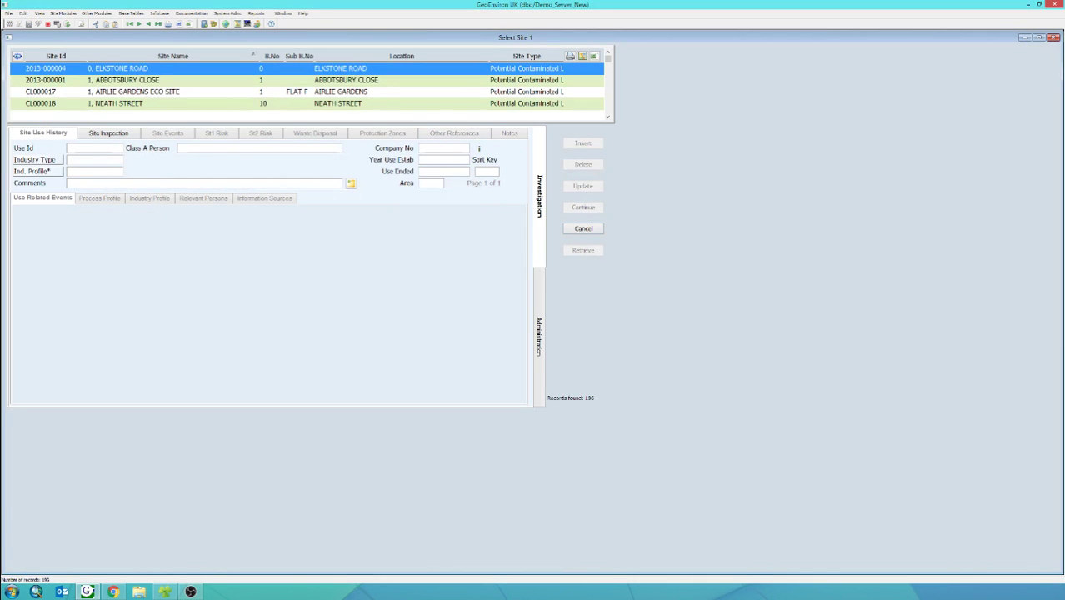
{"action": "left_click", "coordinate": [125, 80]}
{"action": "left_click", "coordinate": [125, 92]}
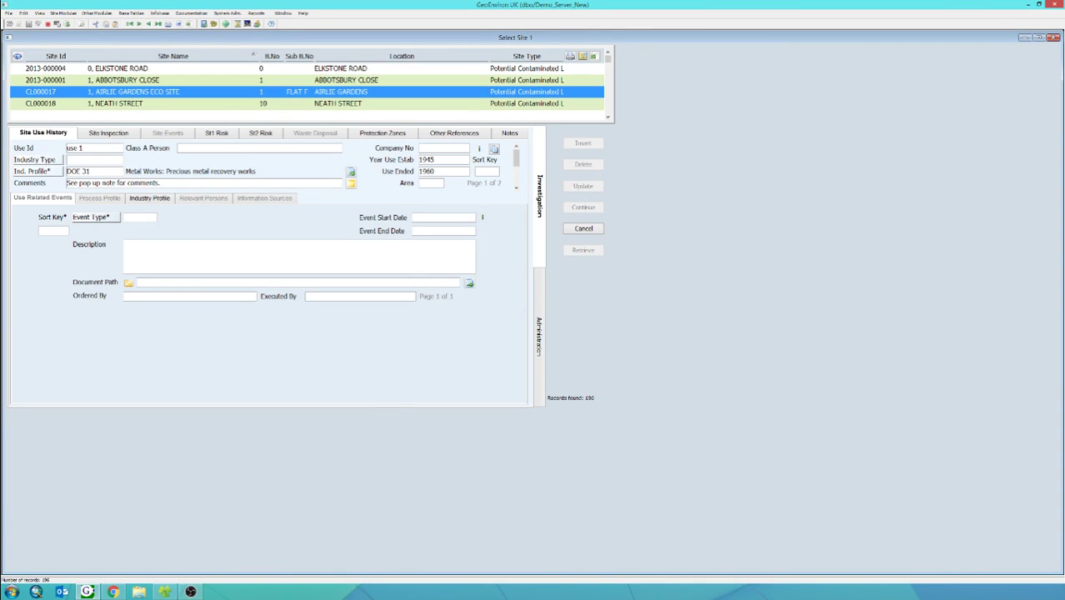
{"action": "double_click", "coordinate": [125, 80]}
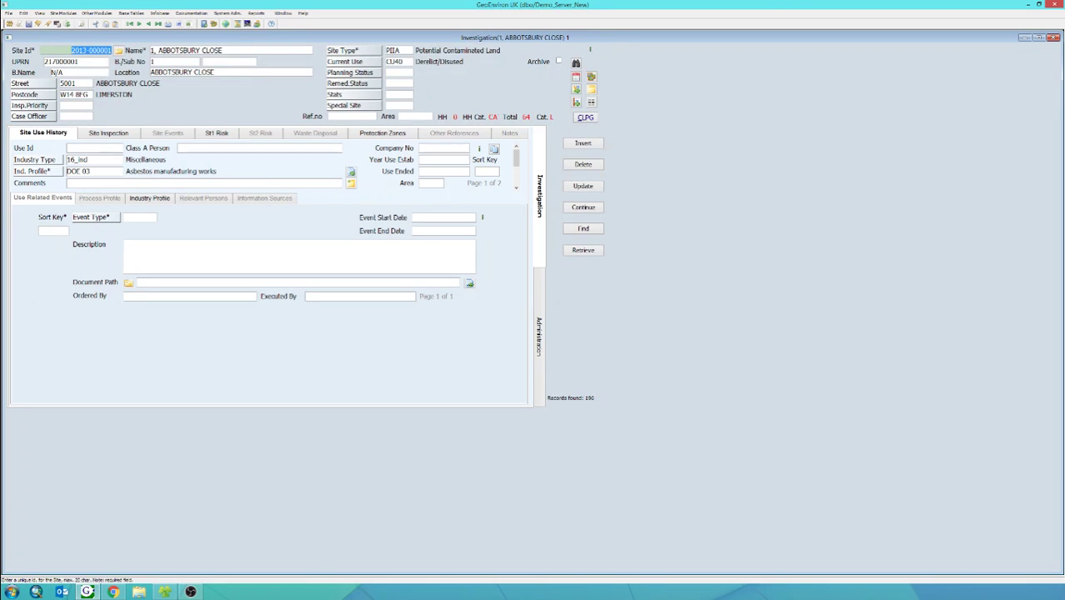